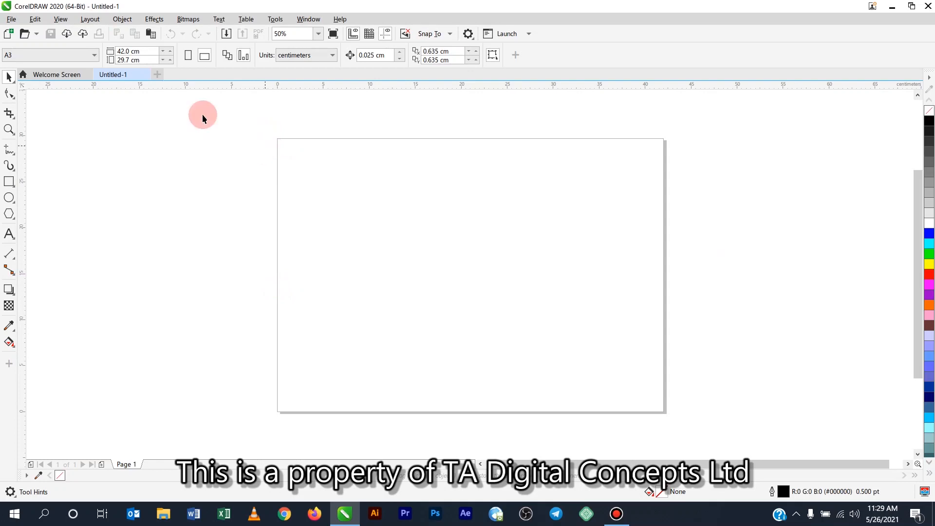
Step: Look over the PowerClip commands available for objects
click(129, 23)
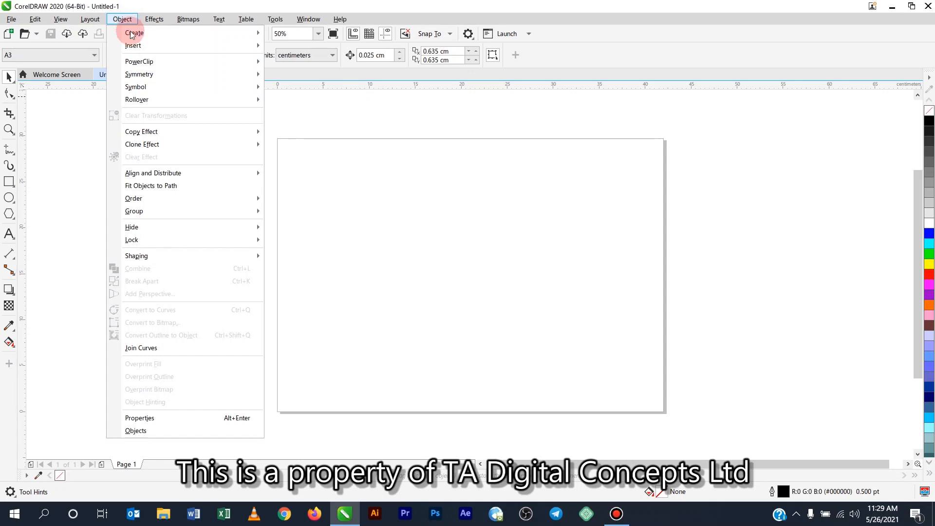
mouse_move(141, 62)
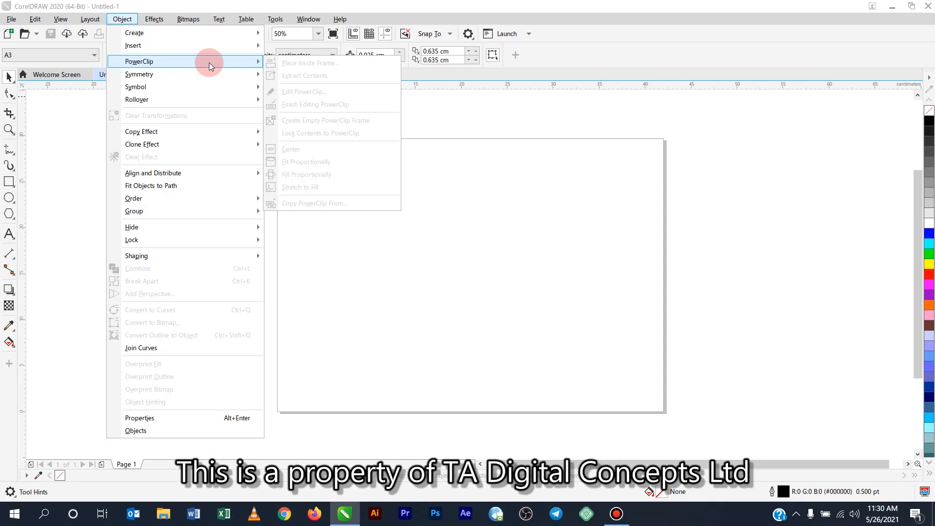
click(736, 163)
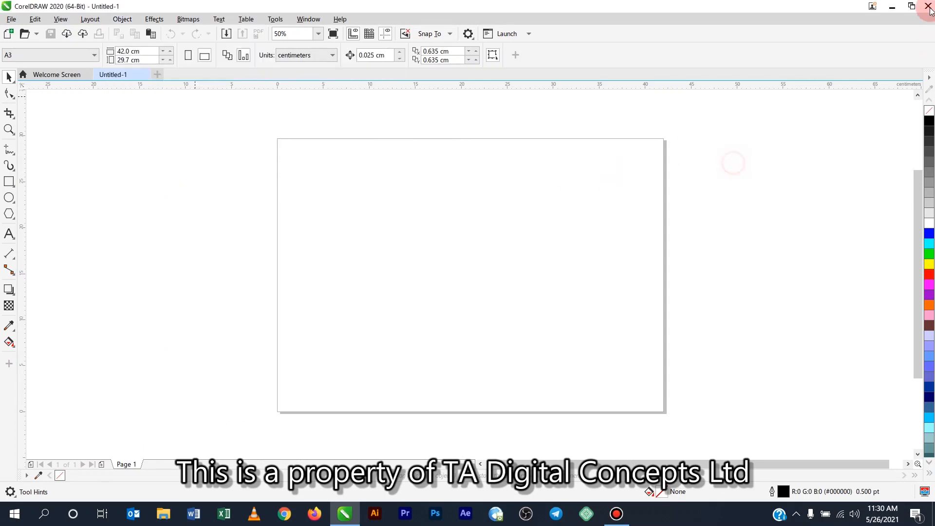
Step: View the PowerClip Tuts example image from the desktop, then return to the CorelDRAW document
click(890, 9)
click(896, 312)
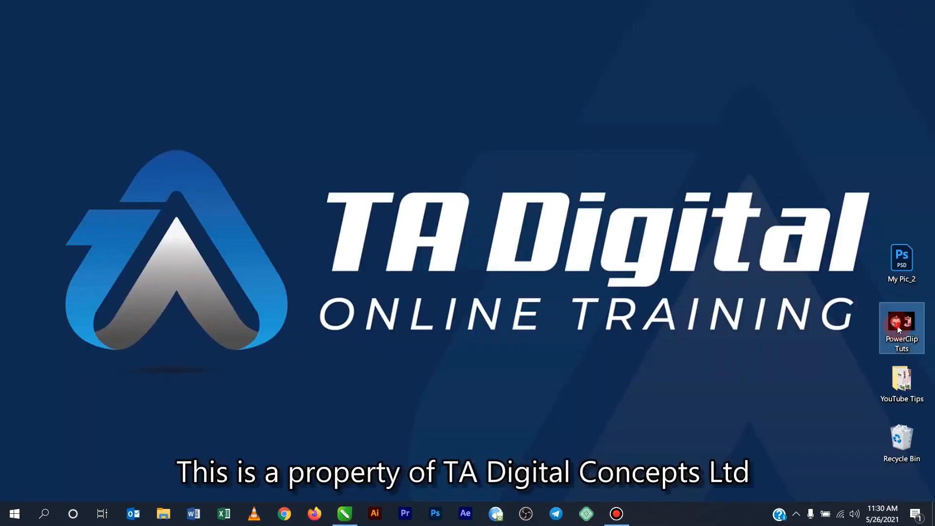
double_click(899, 330)
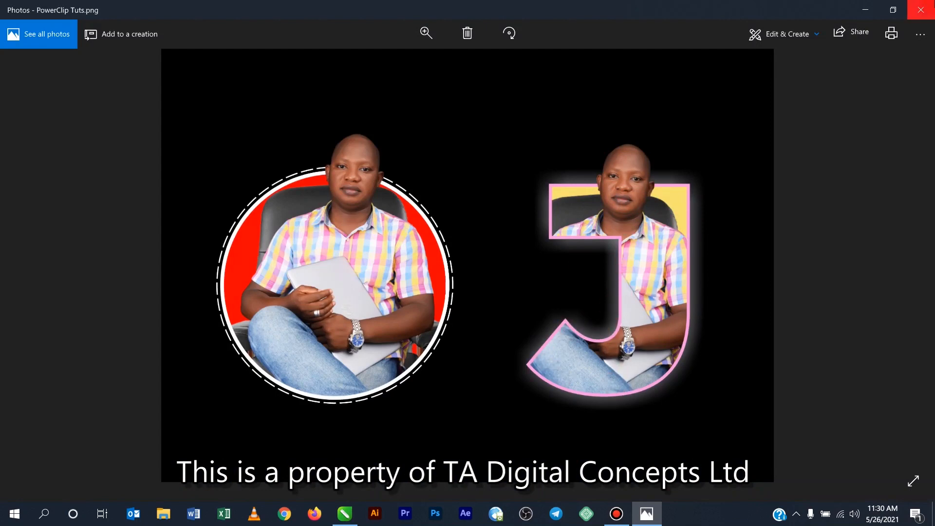
click(921, 10)
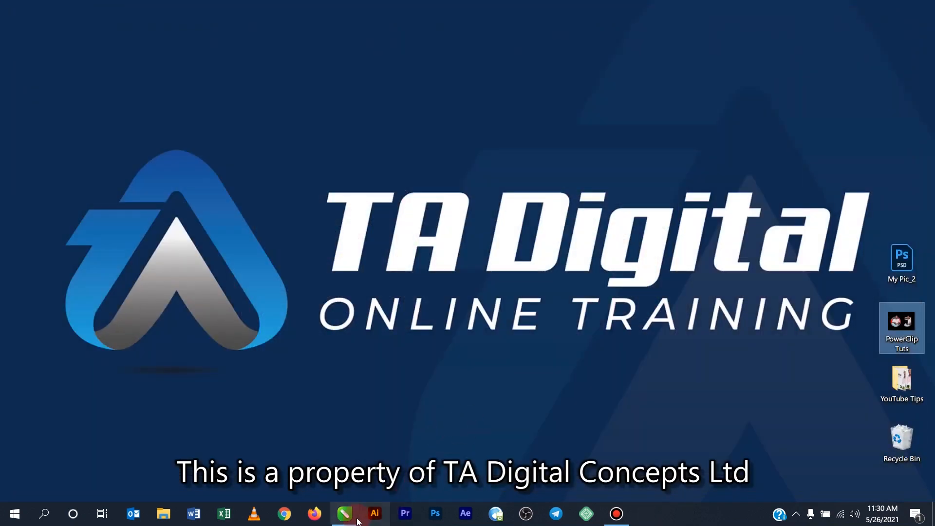
click(345, 513)
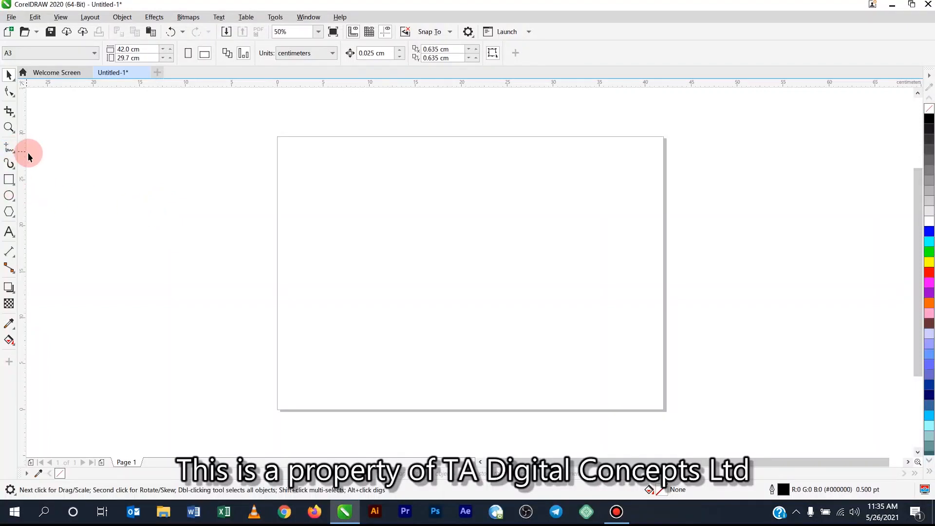
Step: Draw a circle about 23.3 cm in diameter and centre it on the page
click(8, 195)
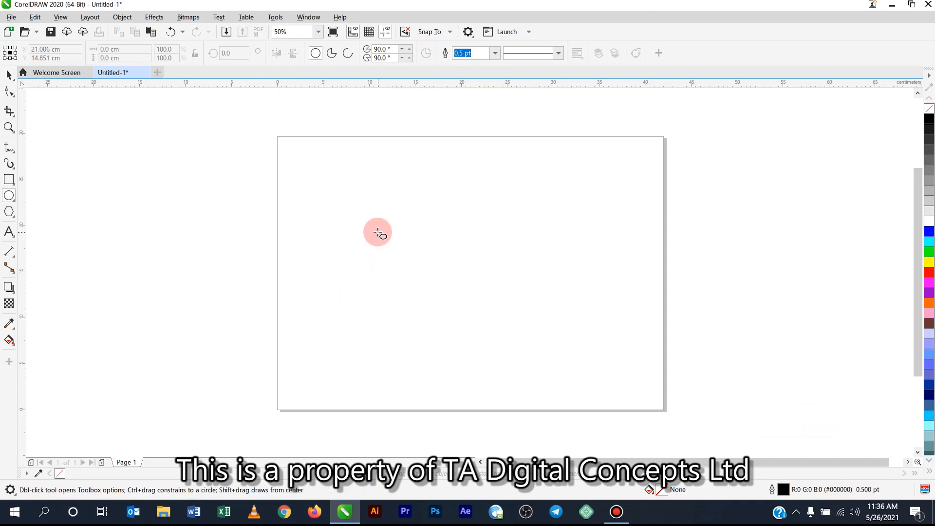
drag(378, 232, 592, 432)
click(9, 75)
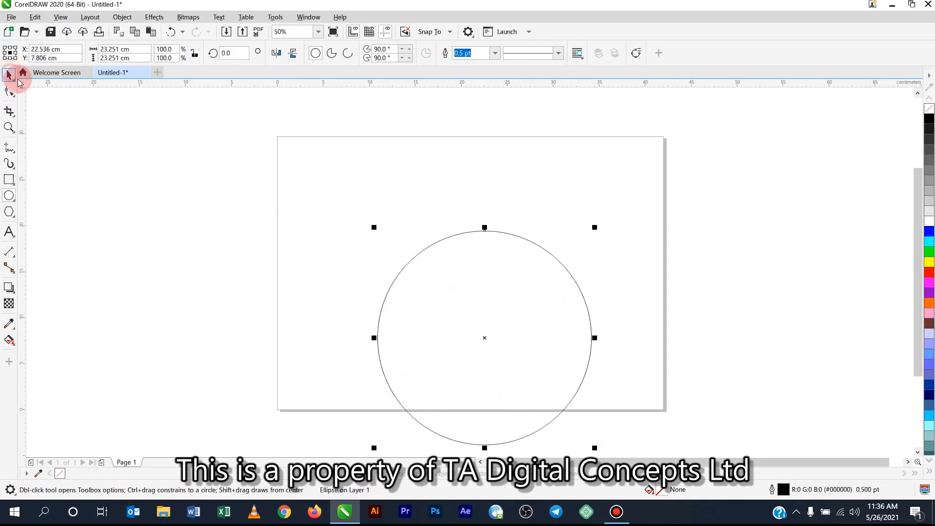
drag(514, 313, 494, 255)
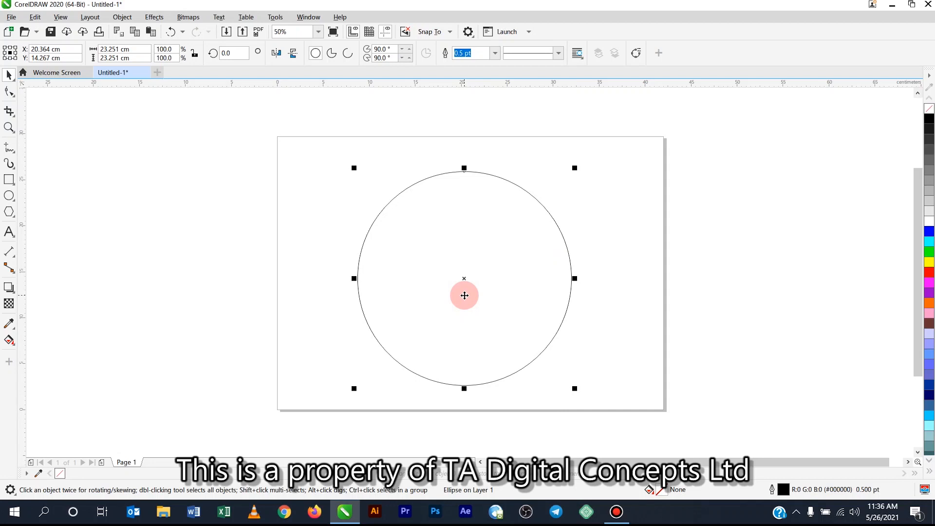
key(p)
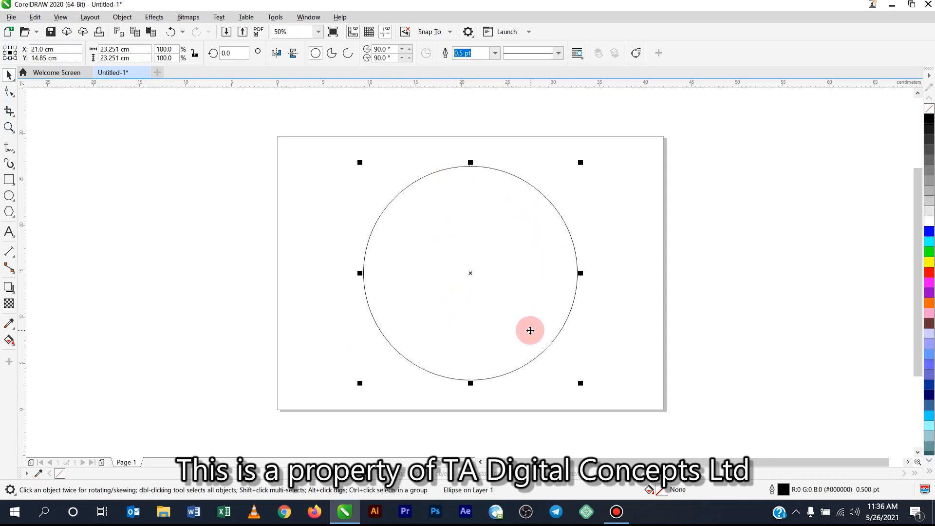
click(214, 226)
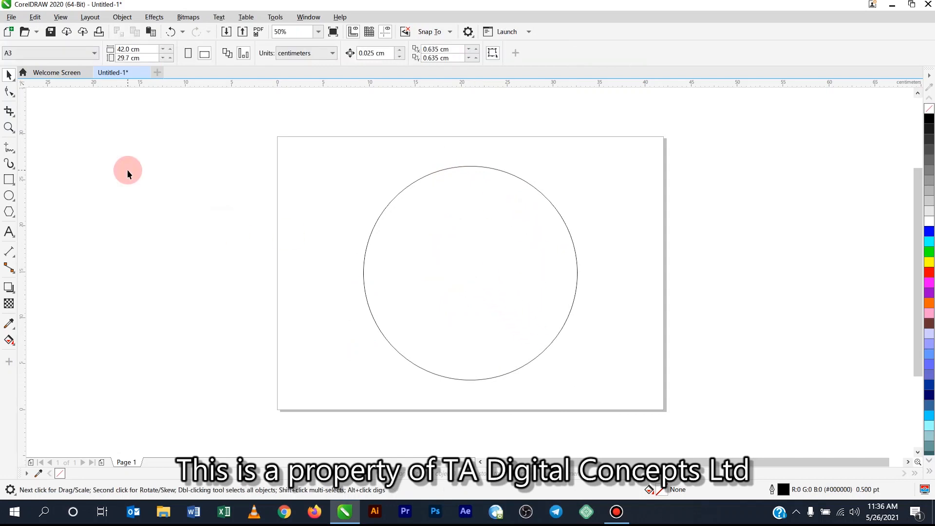
Step: Import the My Pic1 PSD file from the Desktop and place the picture just outside the page, left of the circle
click(226, 31)
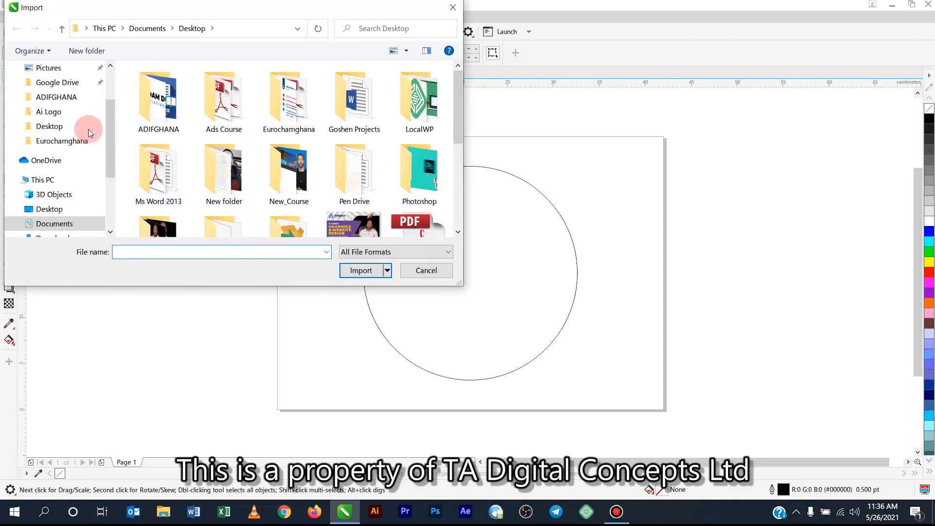
drag(110, 130, 109, 67)
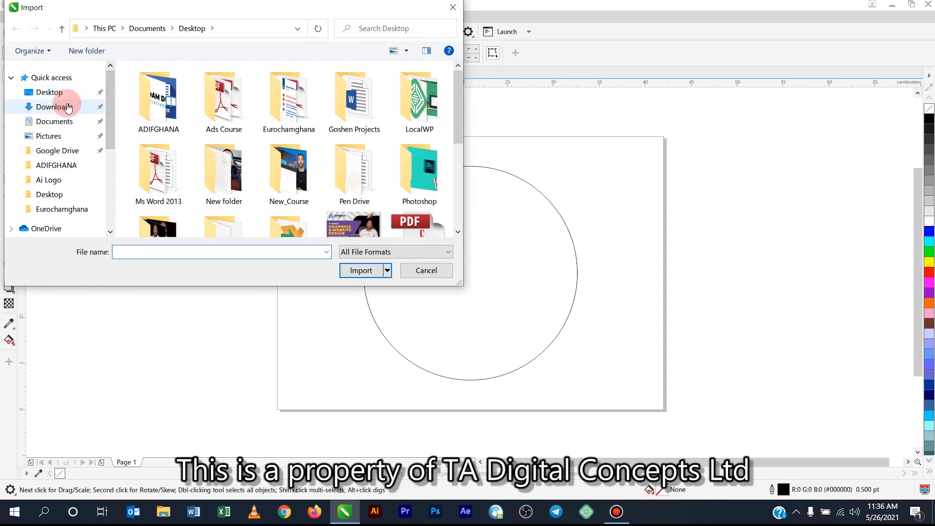
scroll(368, 177, down, 5)
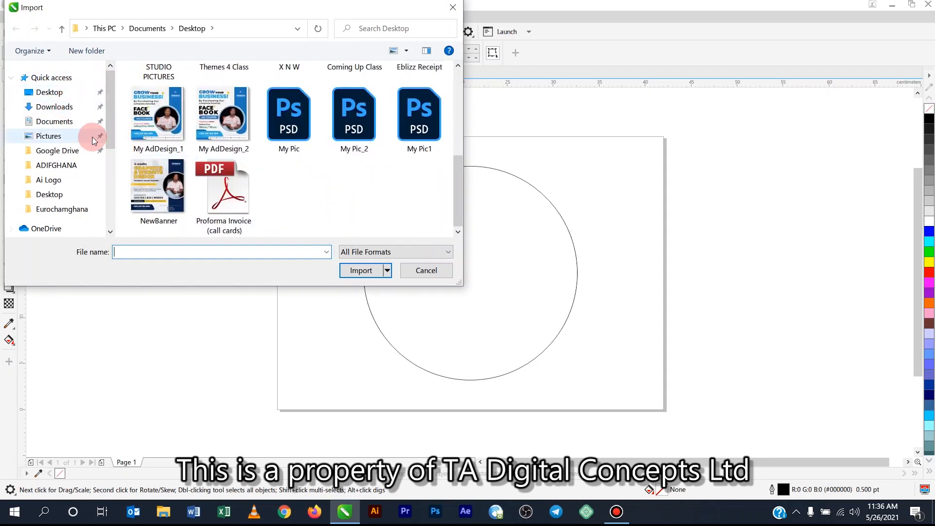
click(54, 92)
click(226, 100)
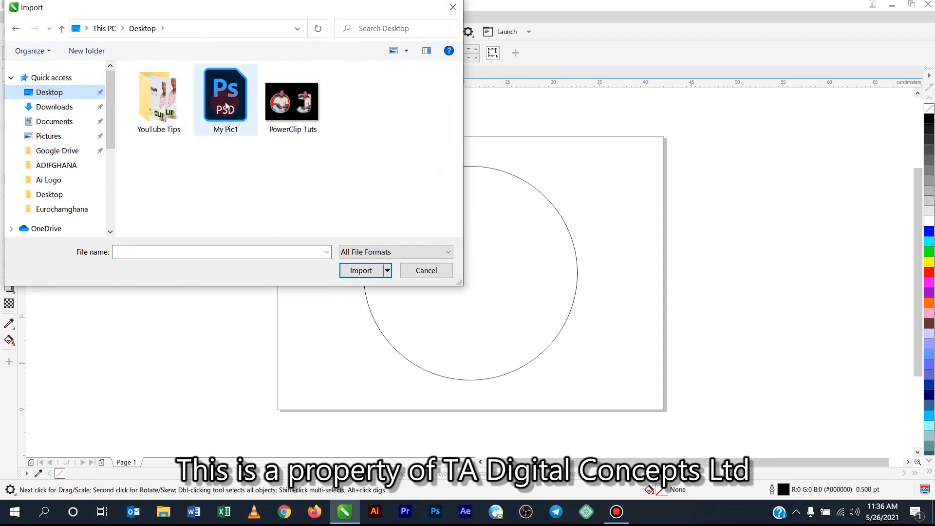
click(370, 307)
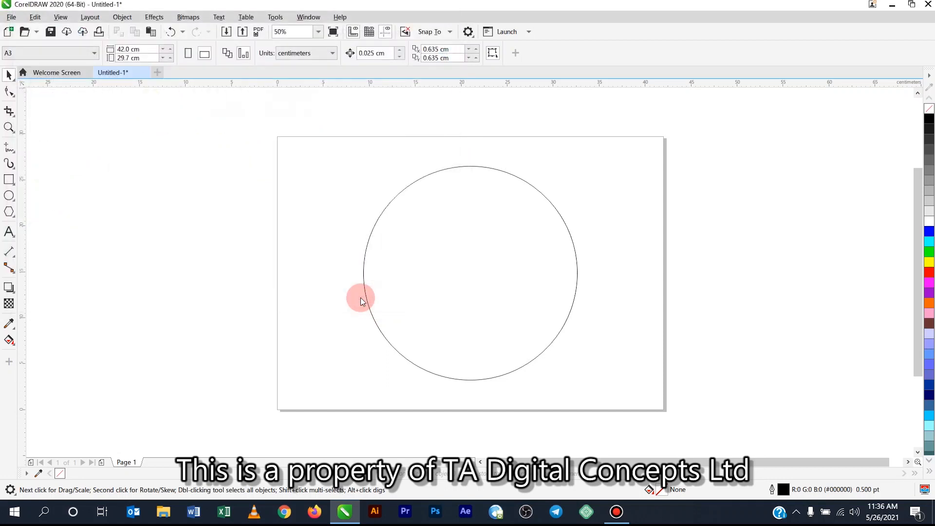
click(100, 164)
scroll(242, 245, down, 1)
drag(244, 274, 203, 255)
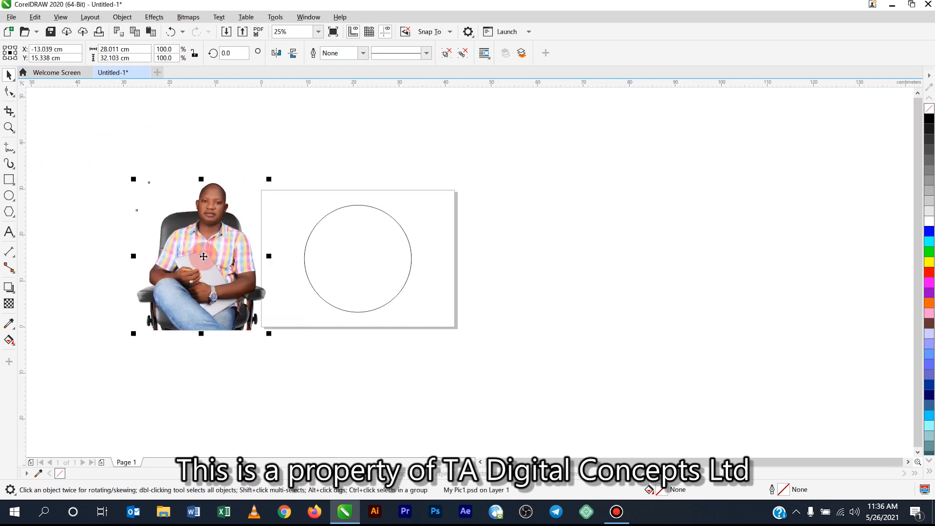
drag(209, 259, 186, 249)
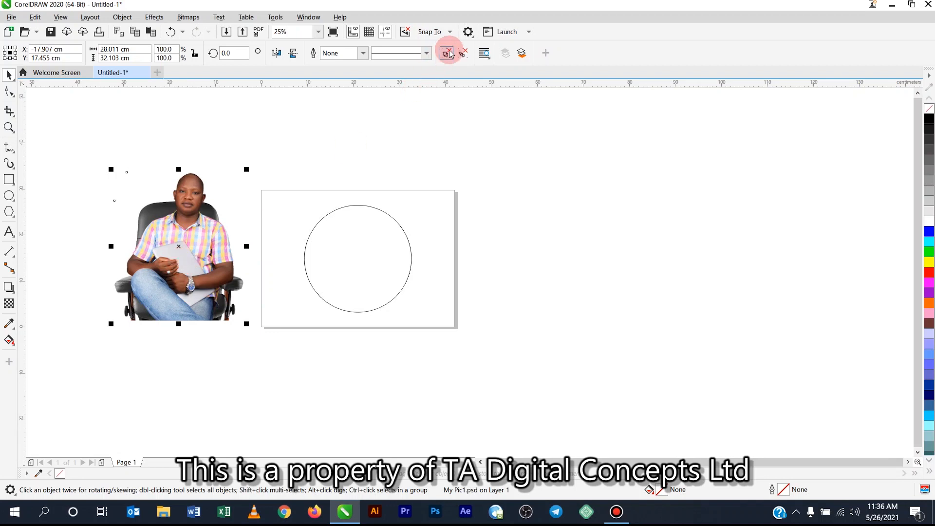
Step: Ungroup the imported picture and try moving the man's layer off the chair, undoing that move
click(393, 107)
click(208, 212)
drag(187, 198, 267, 158)
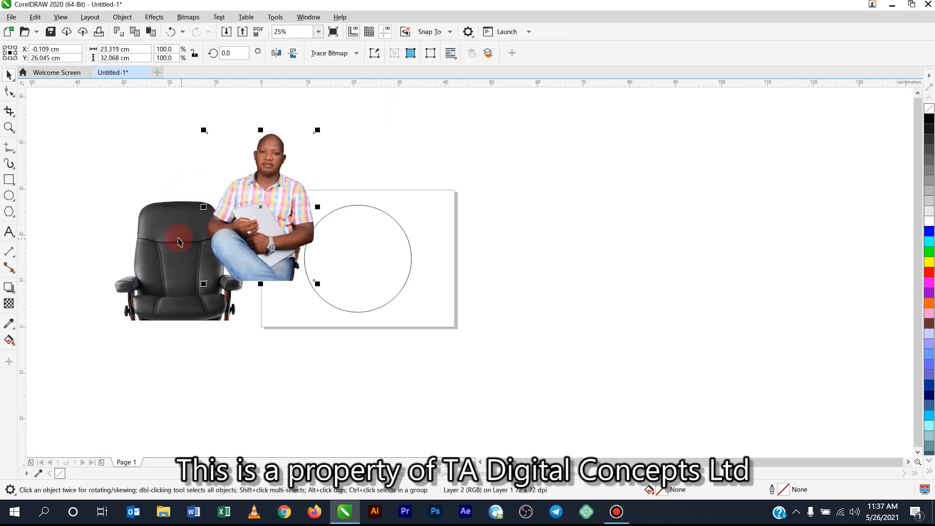
click(142, 426)
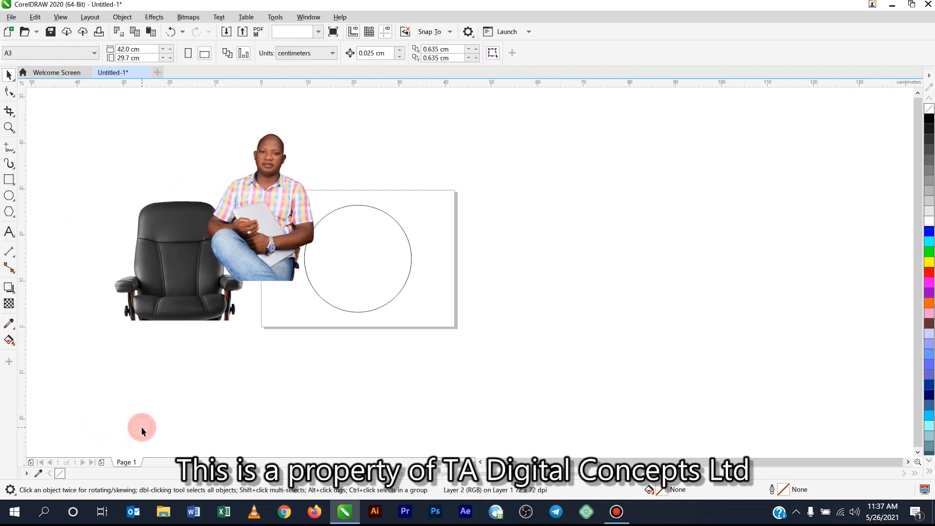
key(ctrl+z)
Step: Select the man and chair layers together and convert them to a single RGB bitmap at 300 dpi with a transparent background
drag(72, 128, 275, 366)
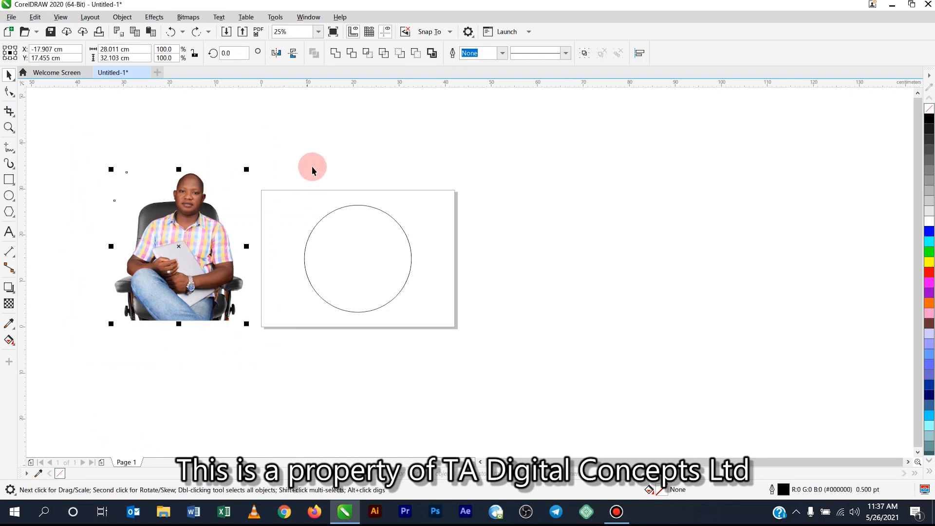
click(191, 18)
click(202, 30)
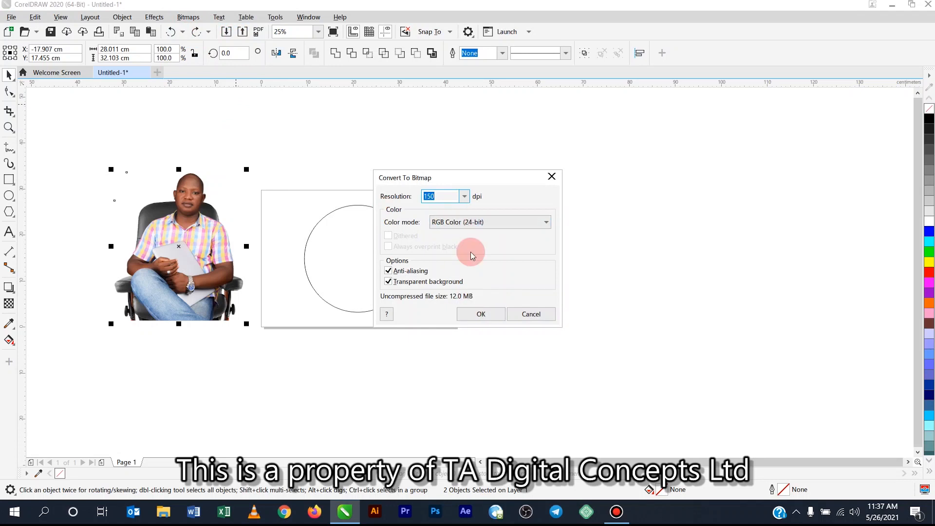
click(465, 198)
click(434, 240)
click(465, 197)
click(430, 249)
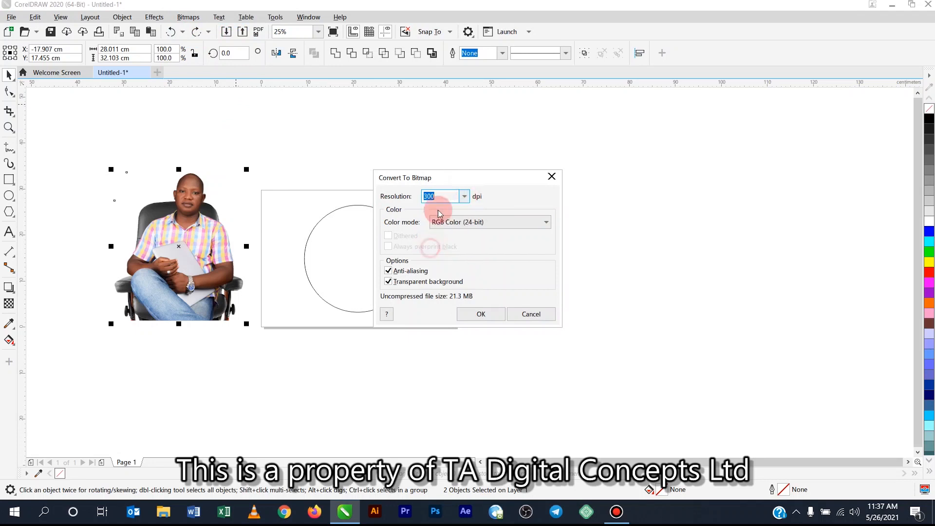
click(477, 315)
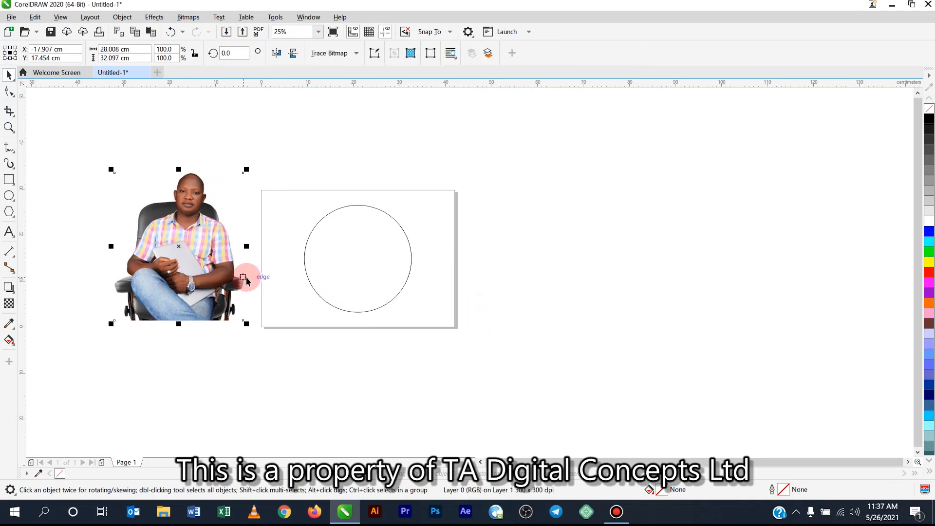
Step: Move the bitmap up to the page's left edge and shrink the circle about its centre to about 20.6 cm in diameter
drag(231, 210, 196, 267)
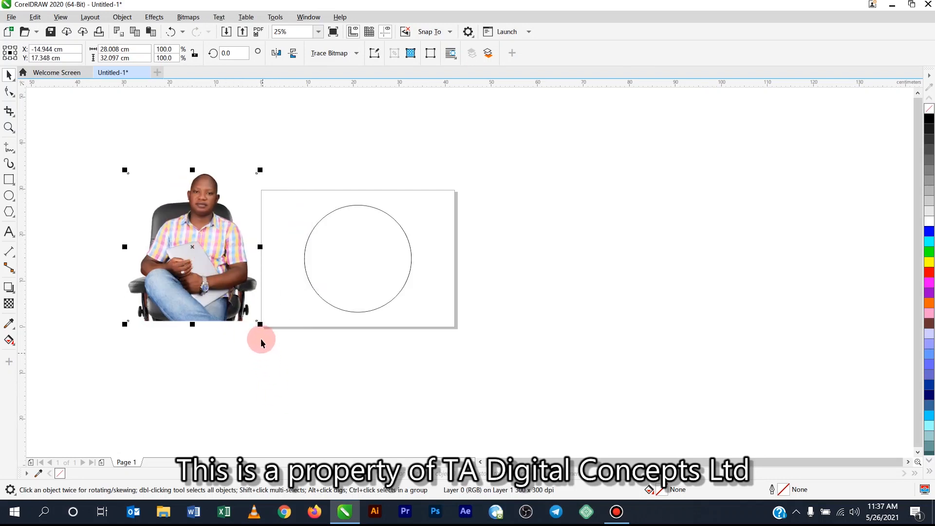
scroll(155, 249, up, 1)
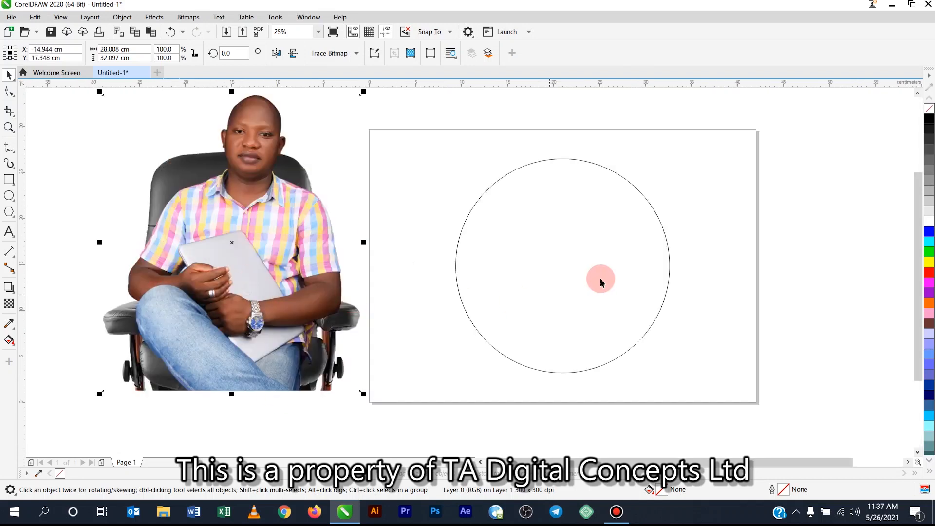
click(601, 275)
drag(673, 377, 663, 382)
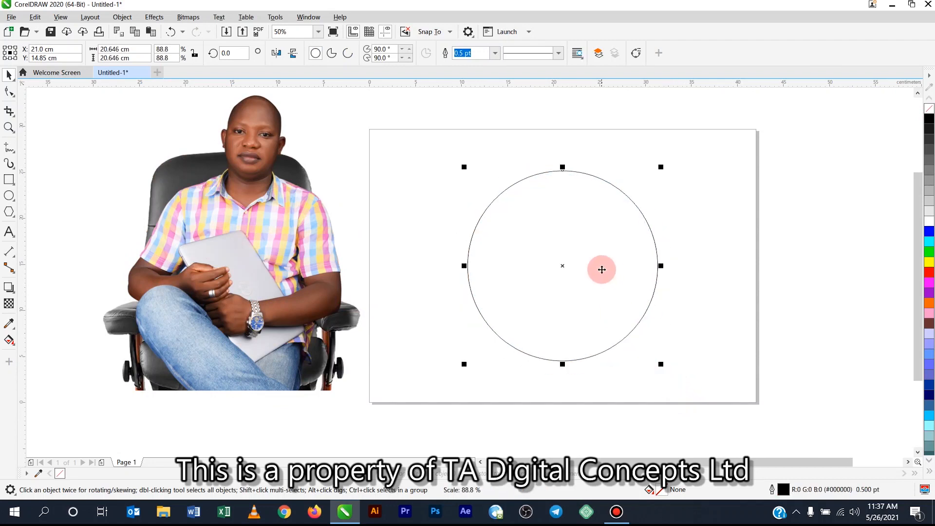
Step: Centre the picture over the circle and scale it about its centre to about 21.7 by 24.8 cm, with the head above the circle's edge
click(284, 238)
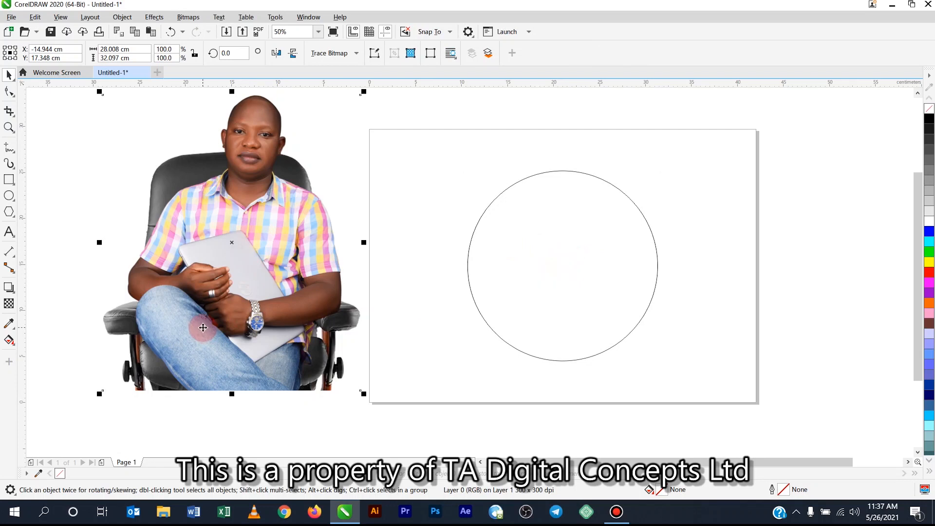
key(p)
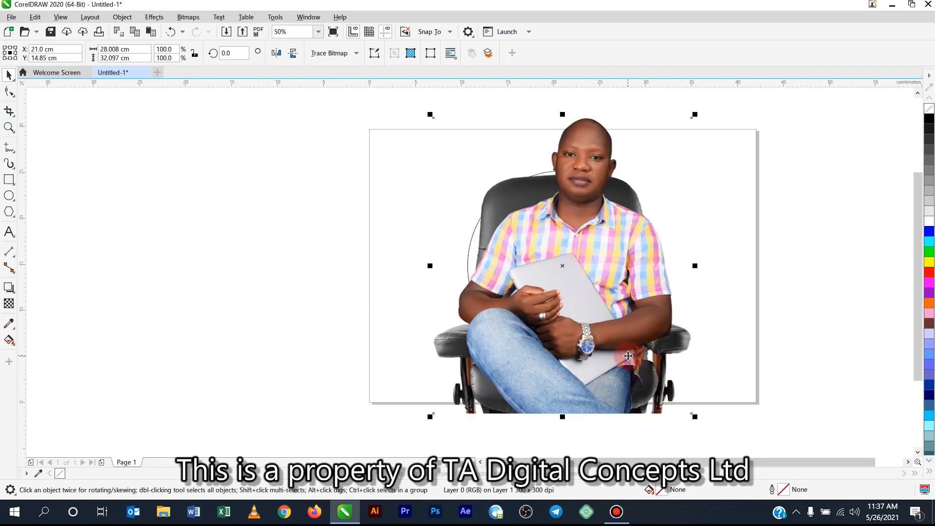
drag(696, 417, 638, 390)
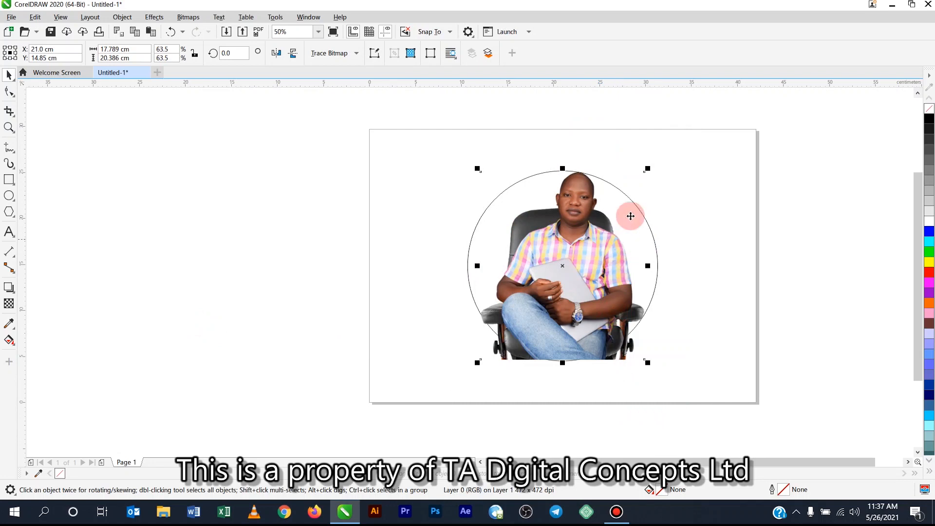
drag(648, 166, 662, 160)
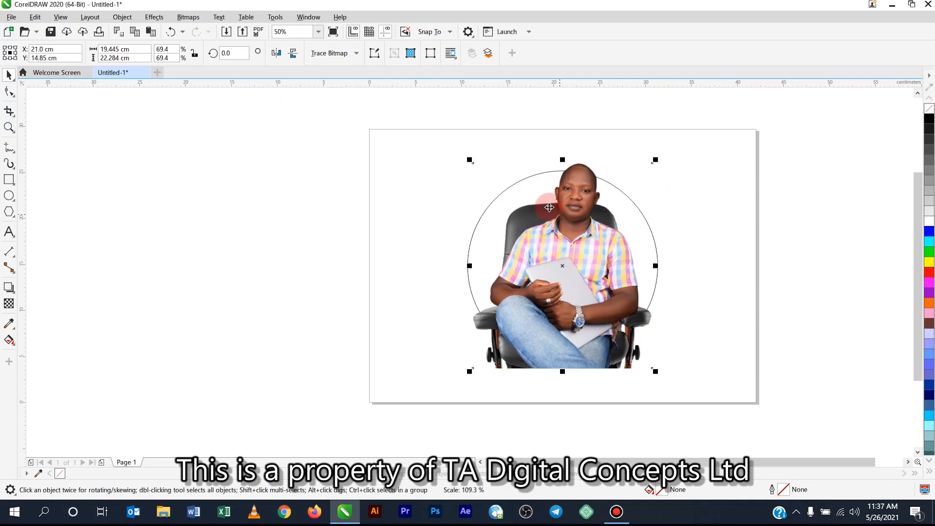
drag(656, 160, 667, 149)
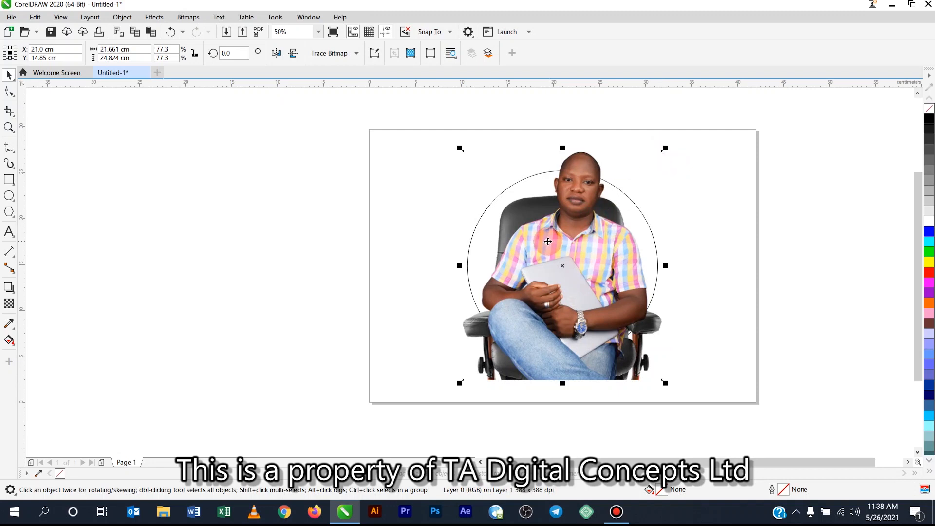
Step: Move the picture clear of the circle over the page's left edge, and PowerClip it inside the circle
drag(560, 271, 311, 284)
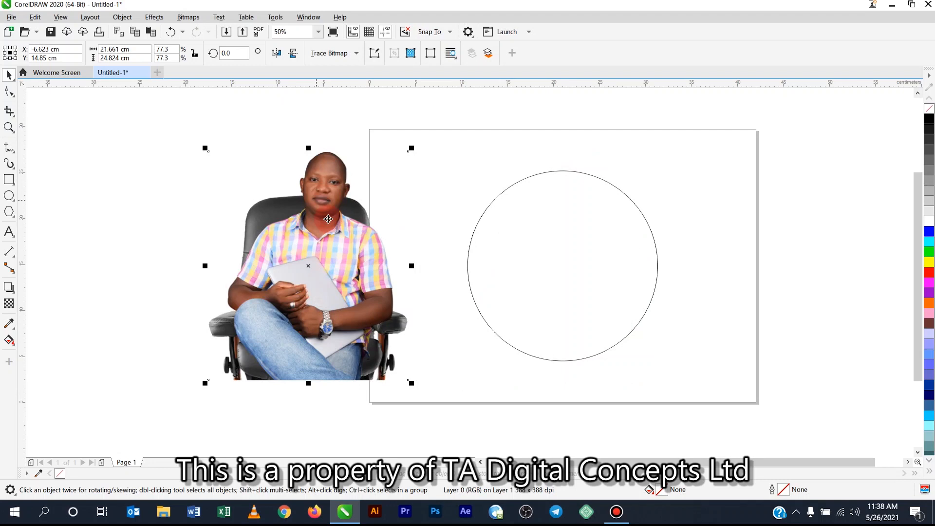
click(123, 18)
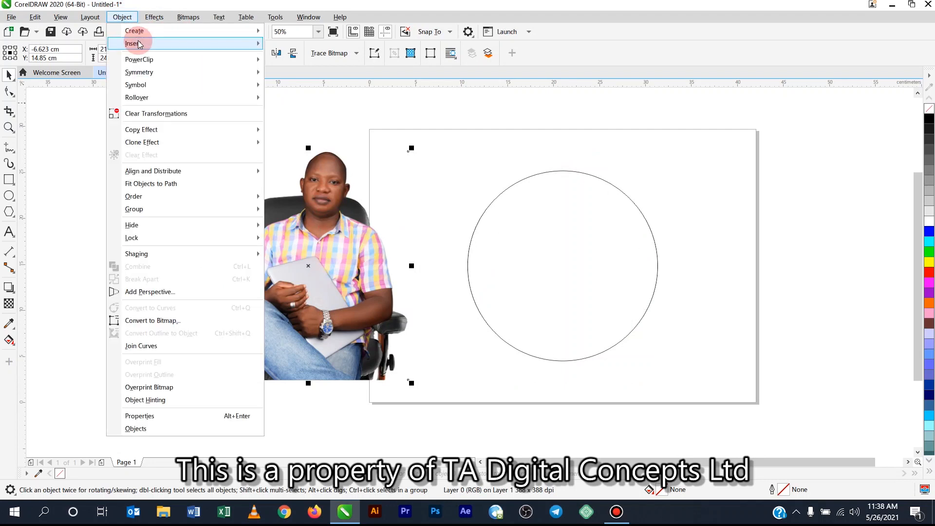
mouse_move(144, 65)
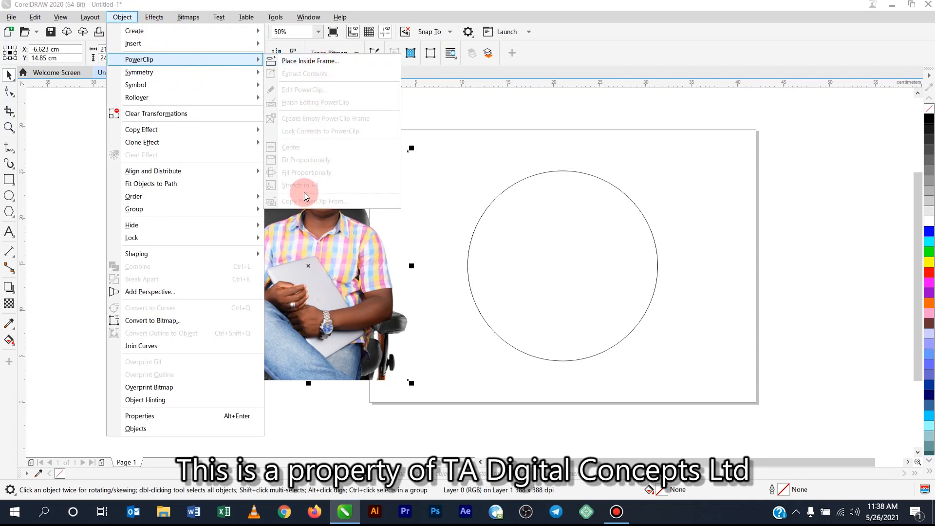
click(307, 61)
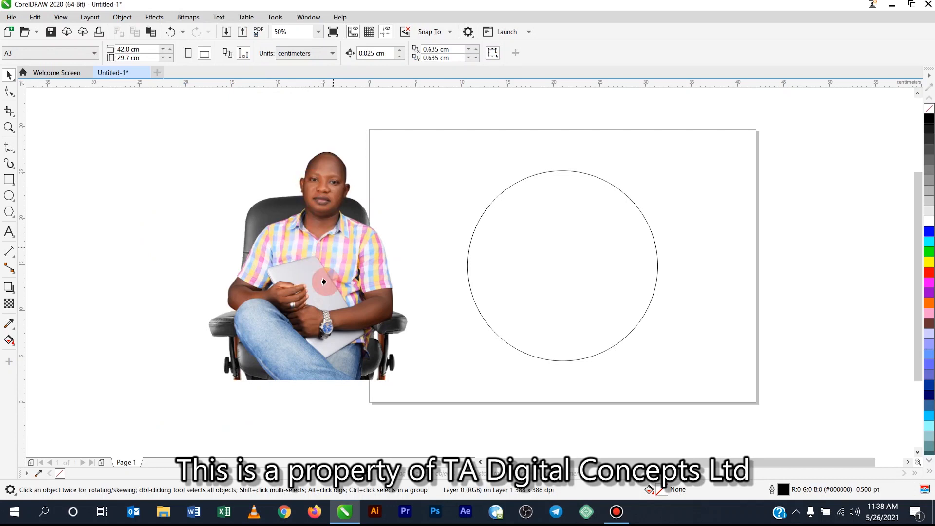
click(572, 275)
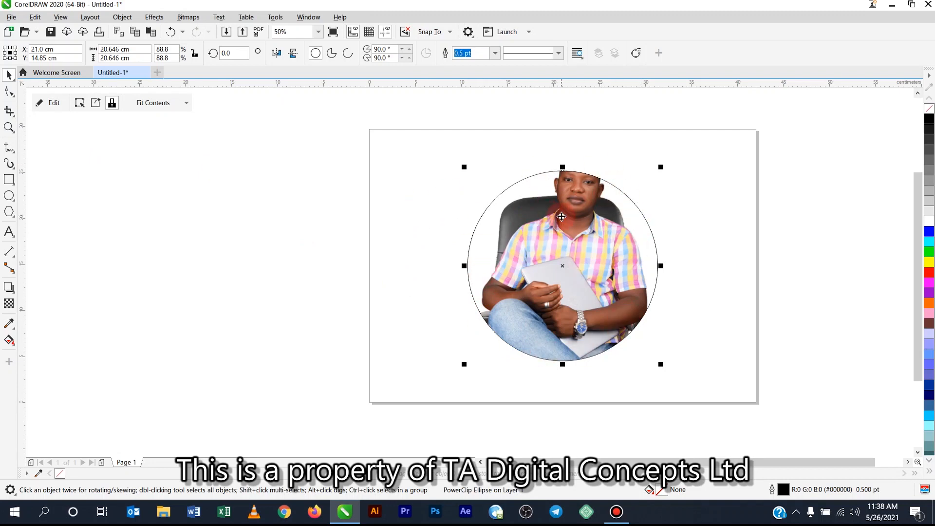
Step: Edit the circle's PowerClip contents and scale the picture about its centre to about 22.9 by 26.2 cm
click(54, 103)
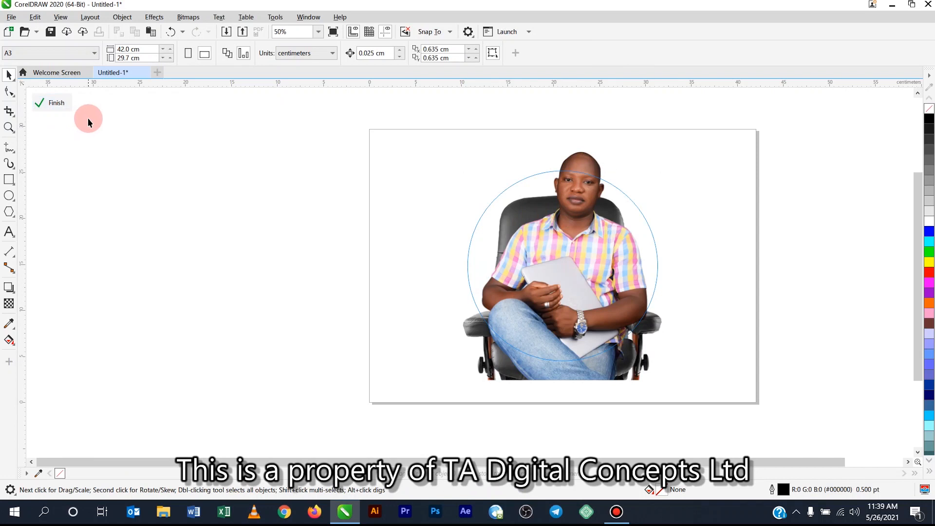
click(633, 366)
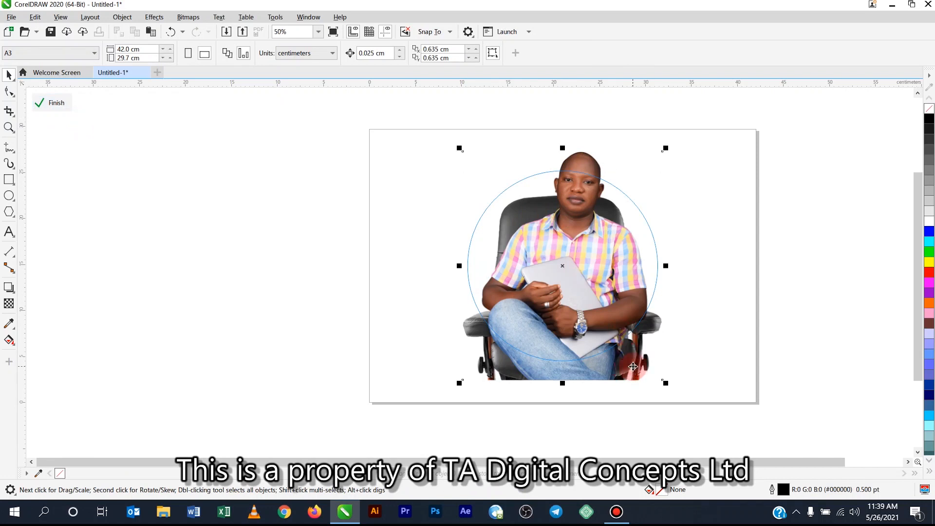
drag(666, 383, 689, 391)
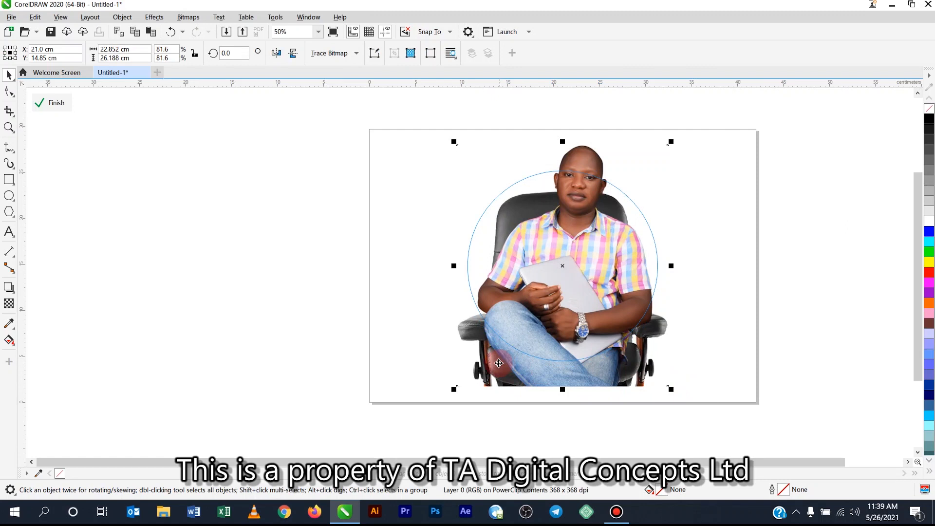
Step: Copy the picture inside the PowerClip, finish editing, and paste the copy in place over the clipped circle, undoing its trial removal
right_click(499, 363)
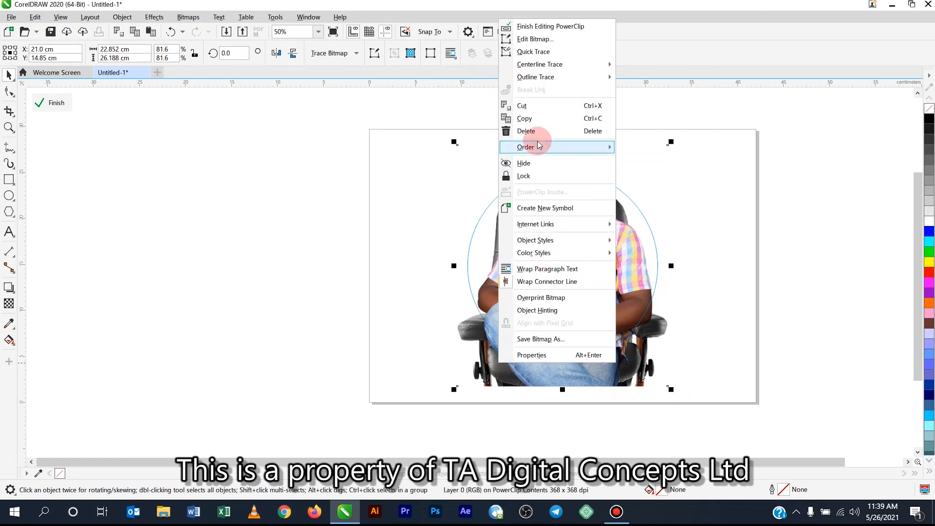
click(533, 119)
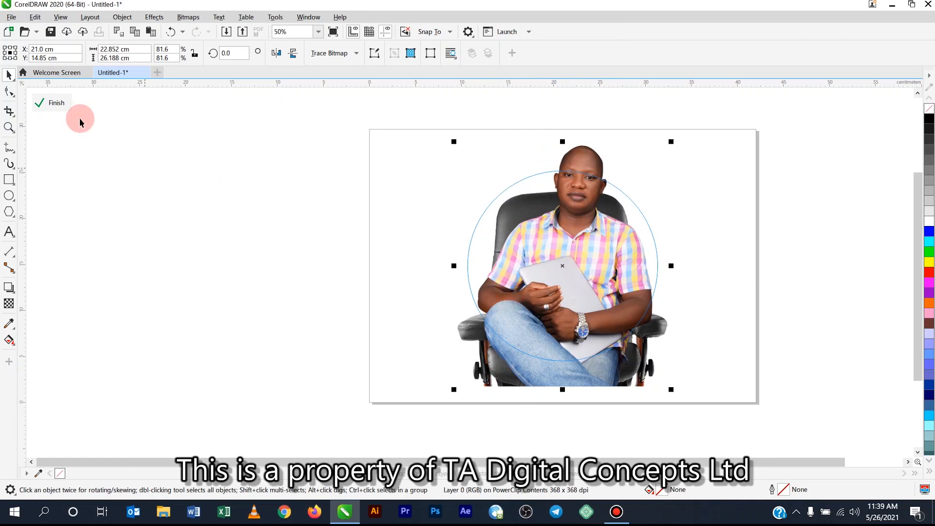
click(56, 103)
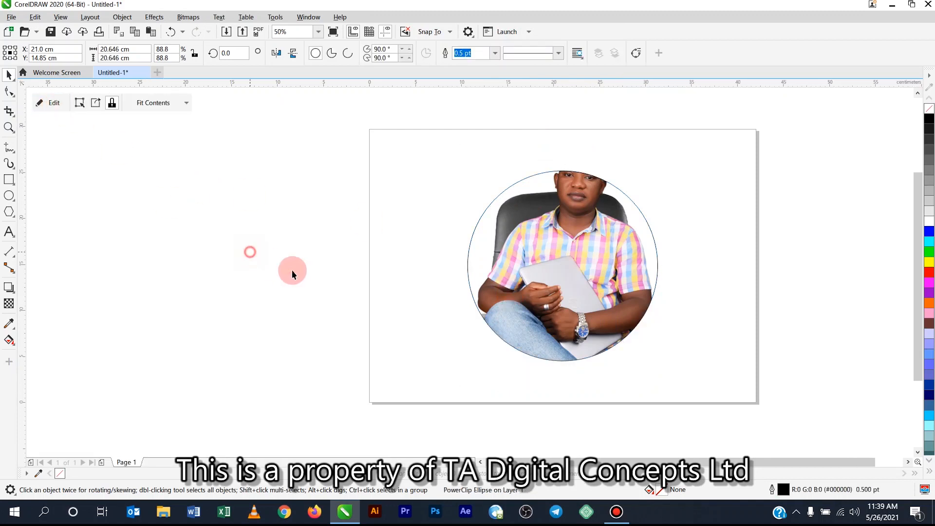
click(580, 303)
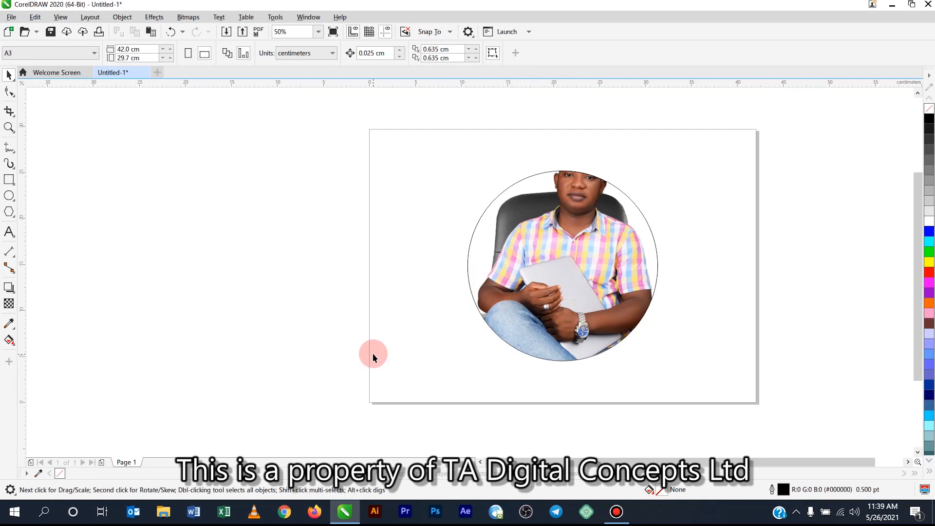
right_click(335, 211)
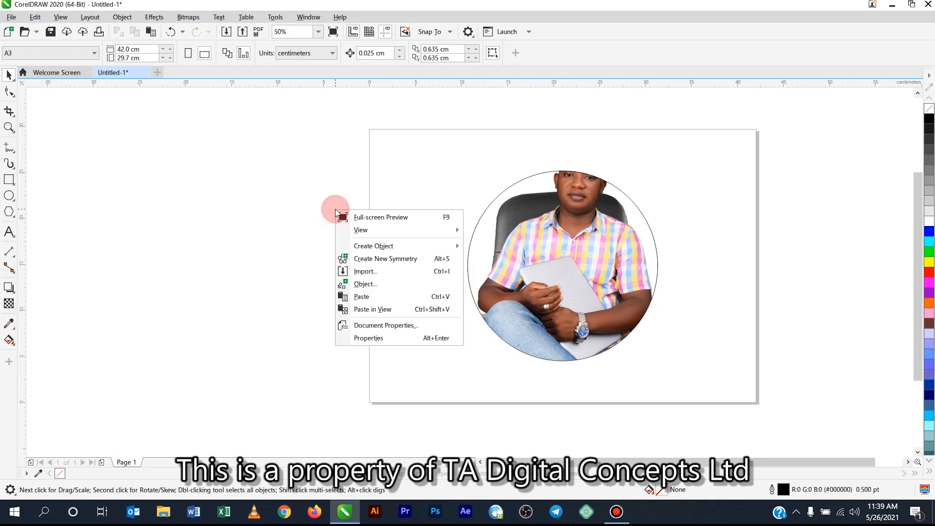
click(371, 300)
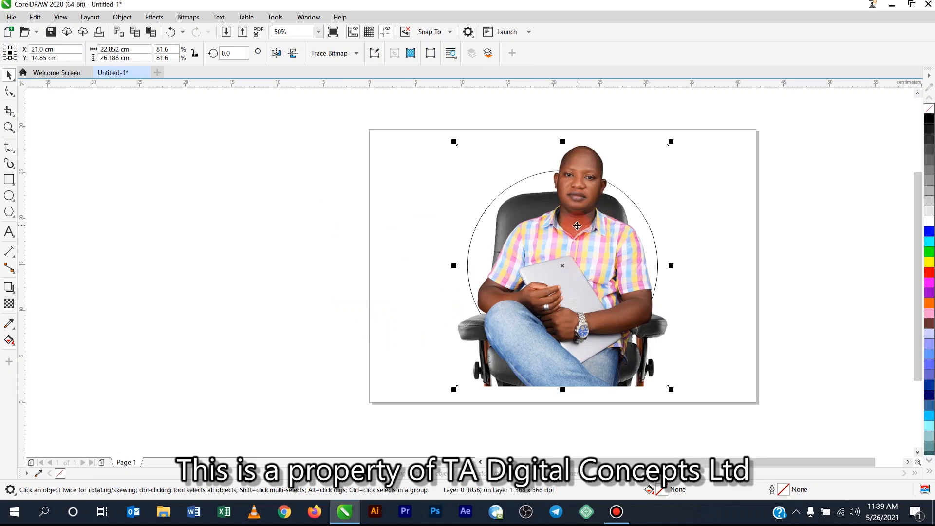
click(607, 280)
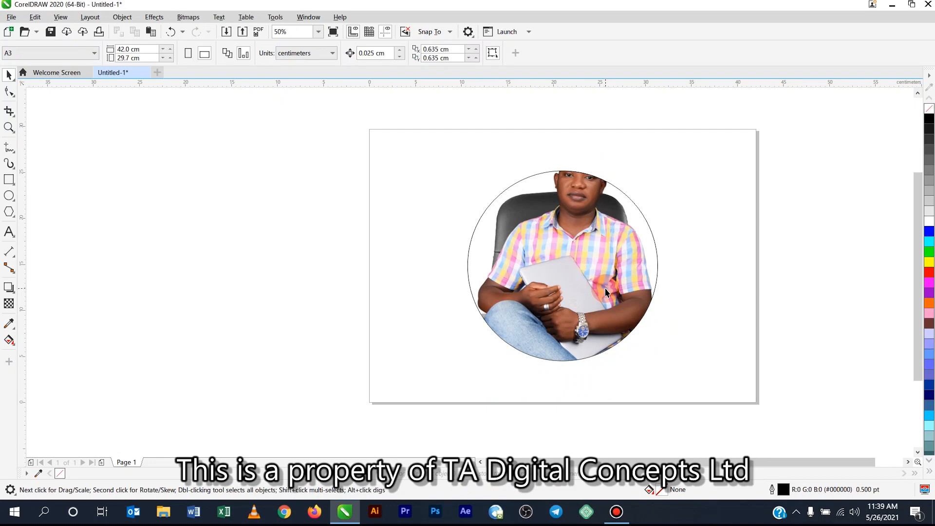
key(ctrl+z)
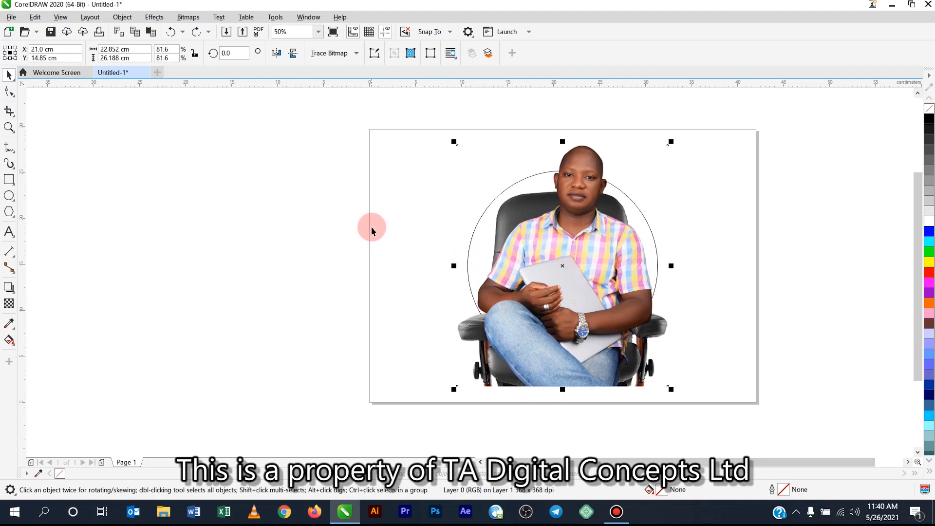
Step: Using the Shape tool, add a node on the pasted copy's left edge near the elbow, undoing a trial move of the lower-left corner
click(8, 92)
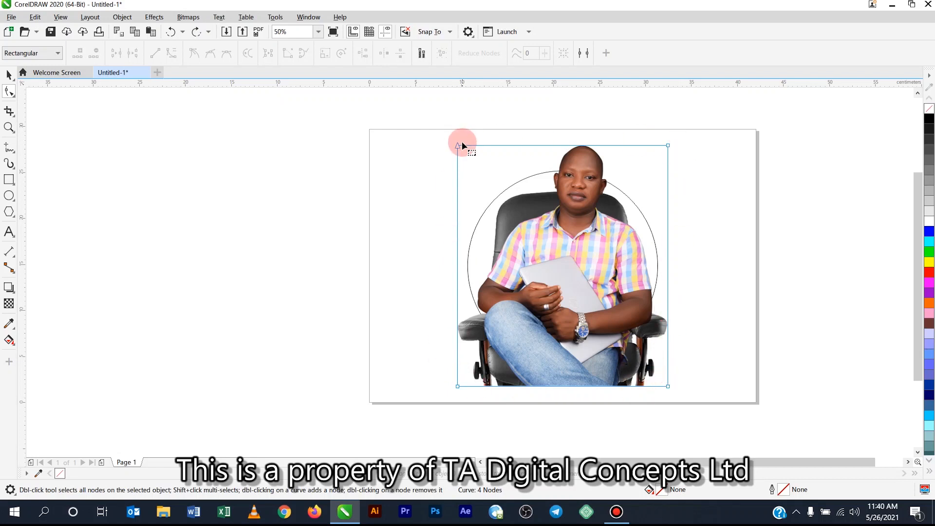
double_click(458, 277)
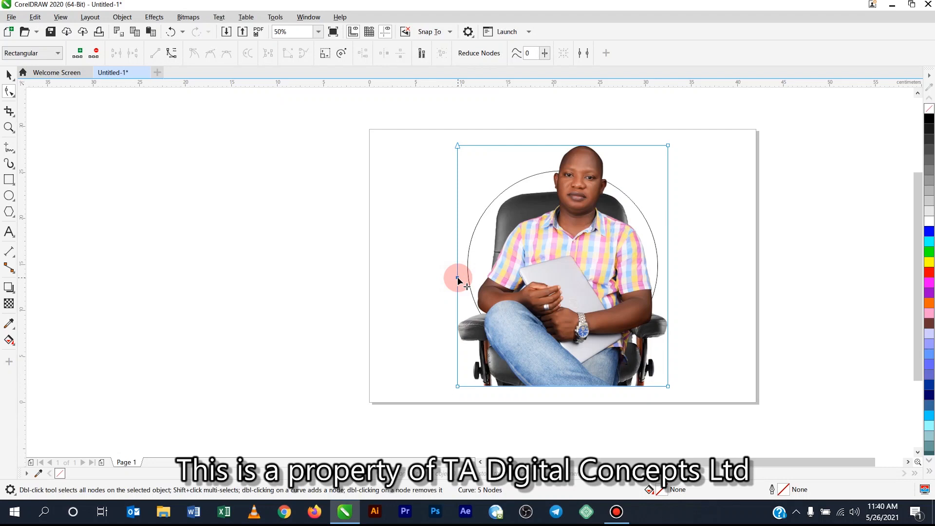
drag(457, 385, 583, 253)
key(ctrl+z)
mouse_move(458, 386)
mouse_down()
mouse_move(446, 387)
mouse_move(459, 387)
mouse_up()
click(457, 386)
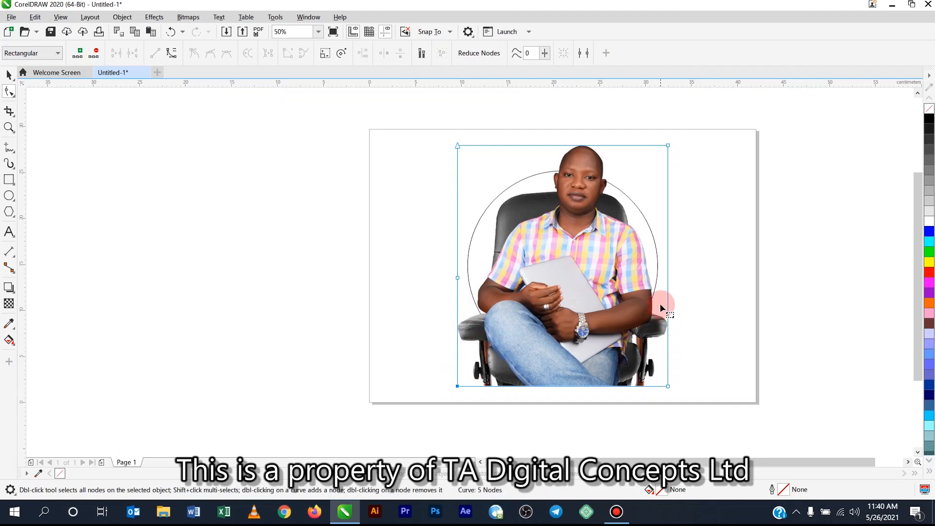
Step: Add a matching node on the pasted copy's right edge and pull both side nodes inward to the man's arms
click(668, 285)
double_click(668, 287)
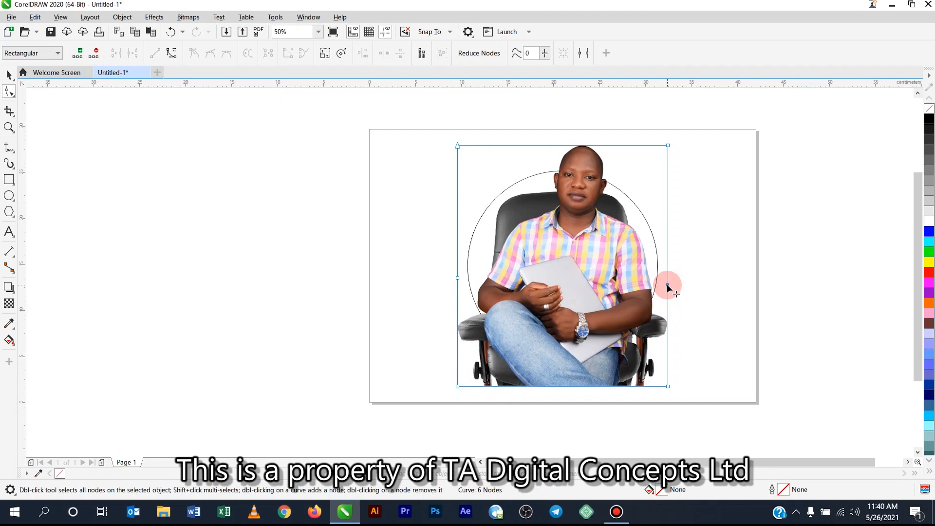
drag(668, 287, 648, 283)
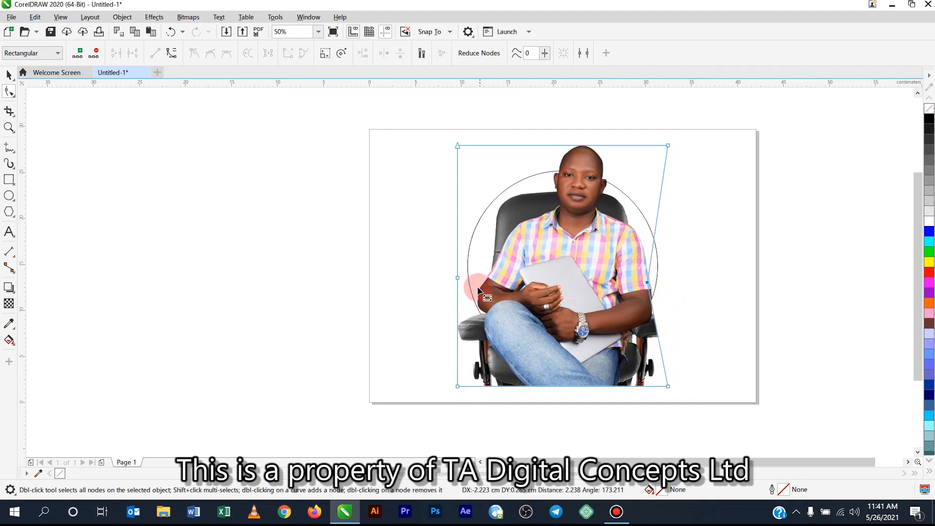
drag(458, 277, 483, 282)
Step: Add a node midway along the pasted copy's bottom edge and pull it and both lower corners up inside the circle
click(576, 398)
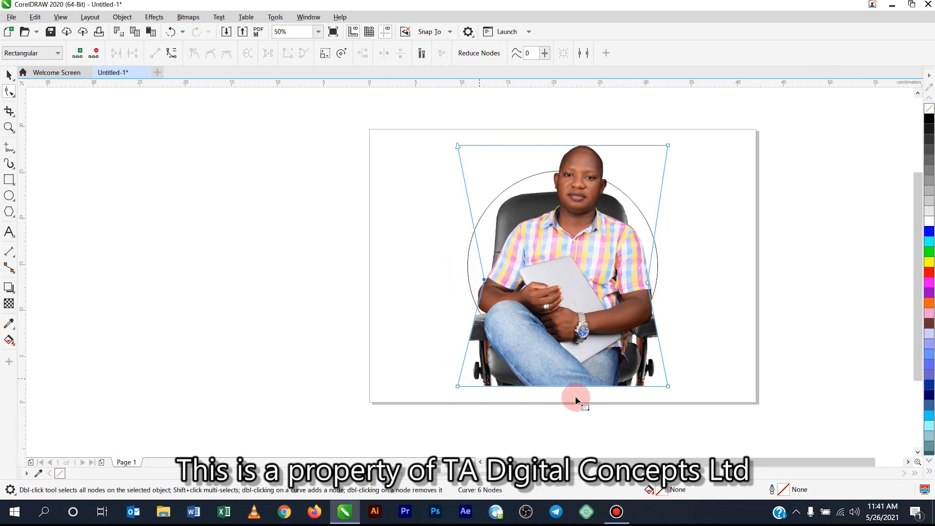
double_click(563, 386)
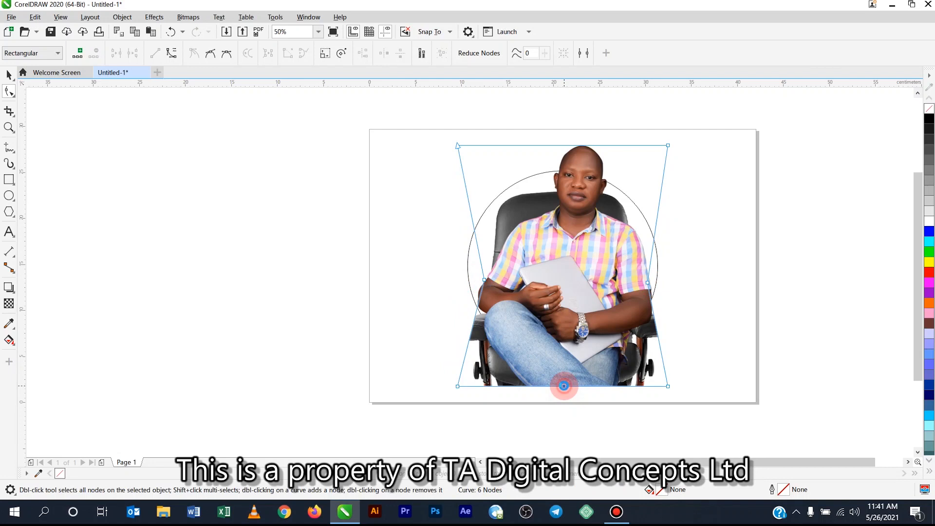
drag(463, 389, 502, 317)
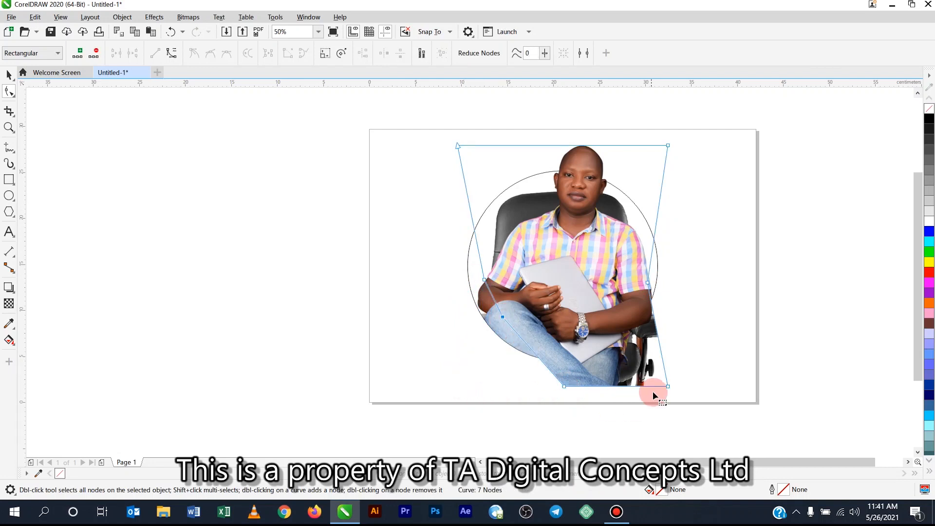
drag(667, 387, 621, 314)
drag(565, 387, 572, 305)
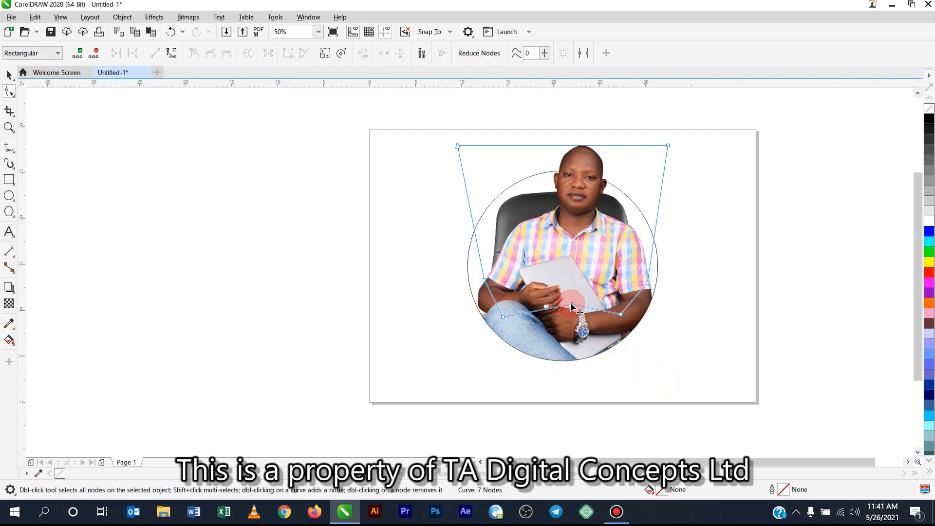
drag(571, 303, 562, 343)
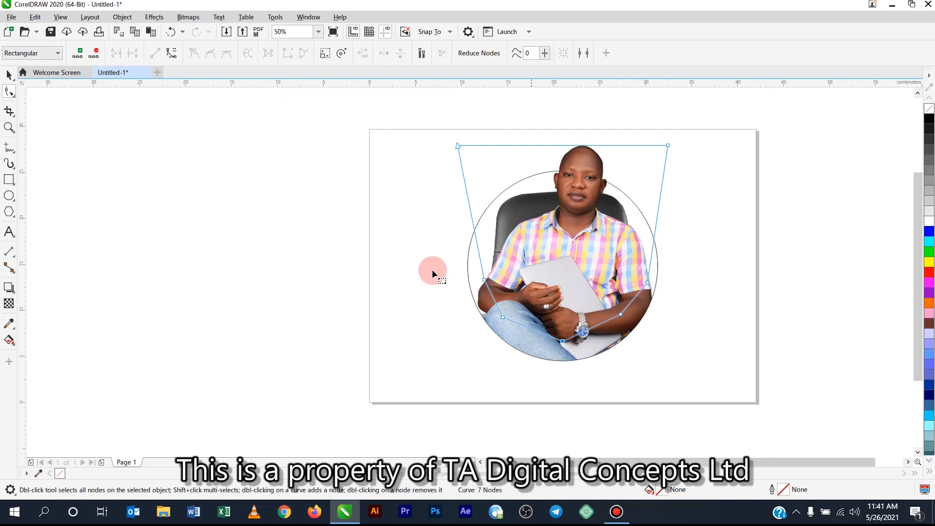
click(8, 74)
click(193, 242)
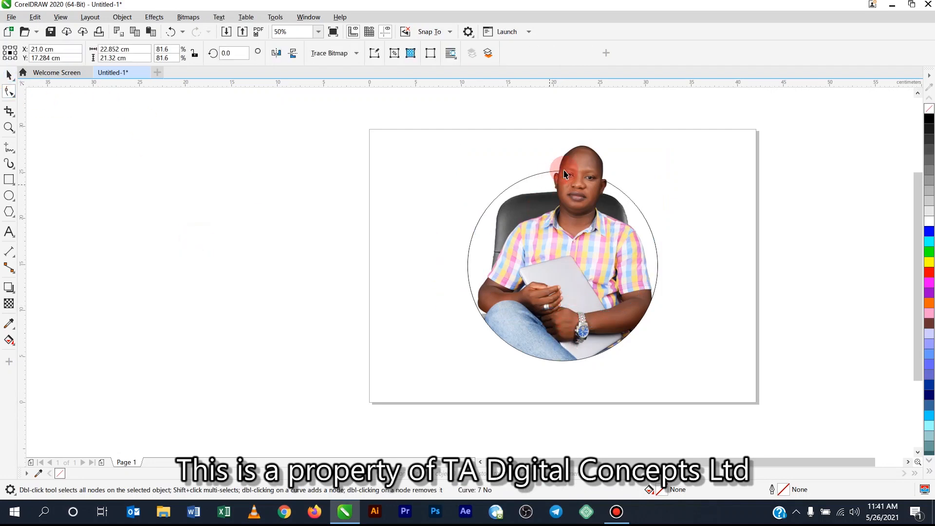
Step: Raise the pasted copy's three lower nodes across the laptop, roughly level with the side nodes near the elbows
scroll(598, 156, up, 1)
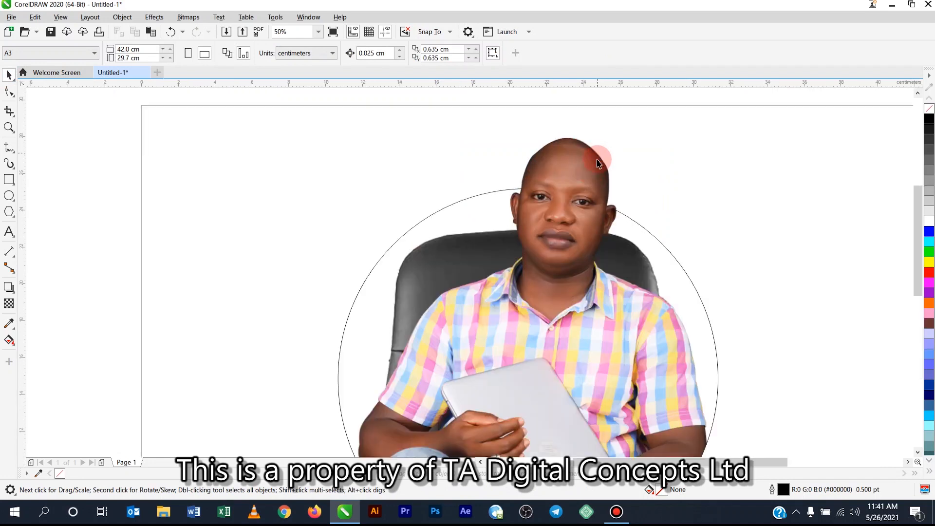
scroll(560, 230, down, 1)
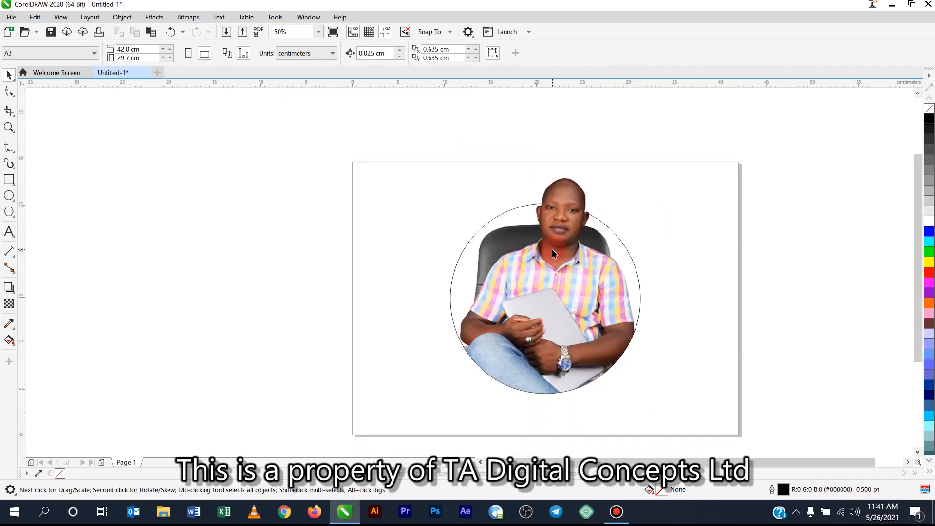
click(554, 249)
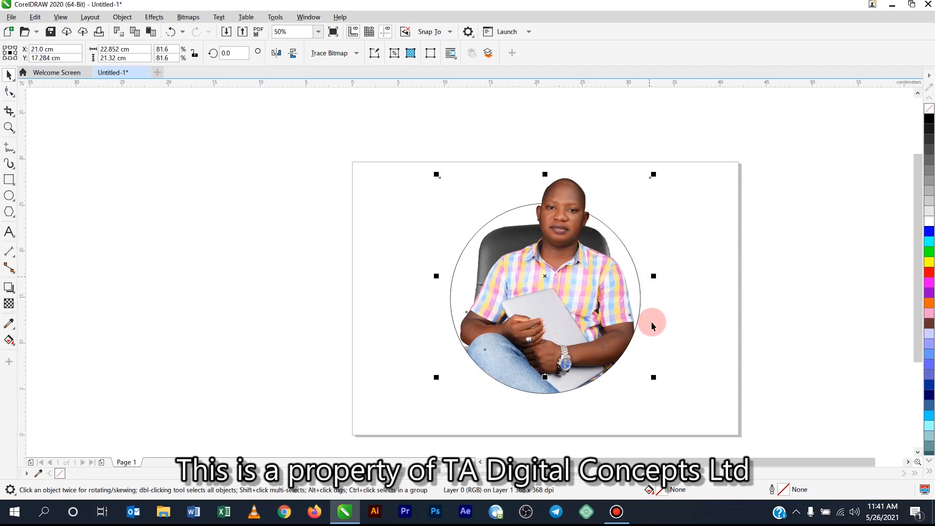
click(303, 320)
scroll(491, 332, up, 1)
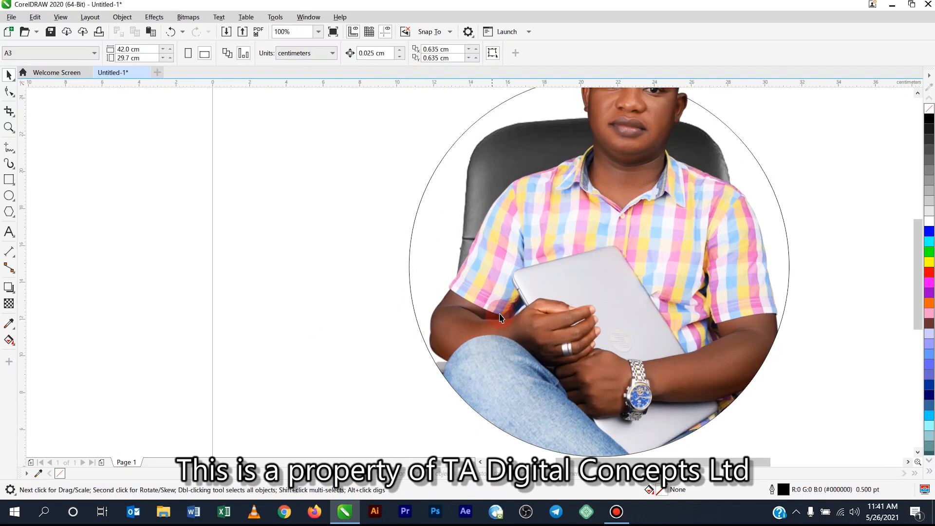
scroll(567, 273, down, 1)
click(568, 273)
click(10, 91)
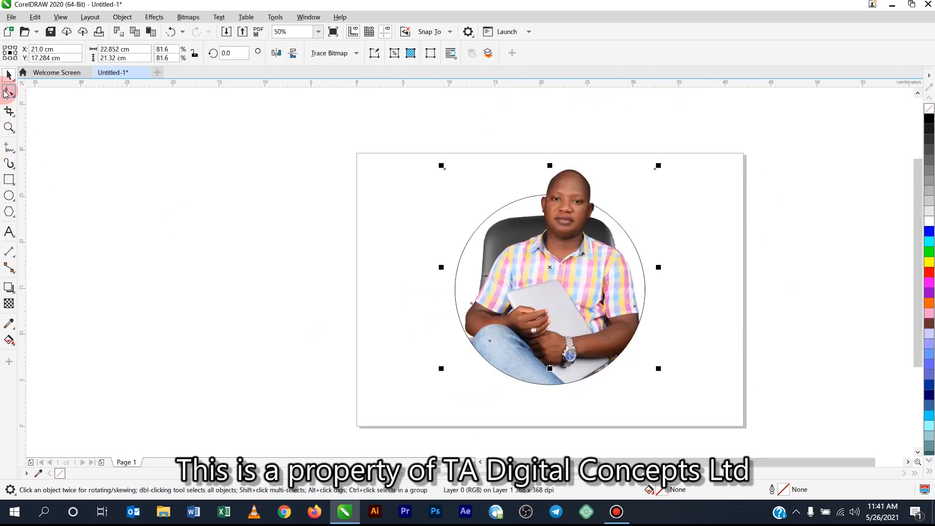
drag(491, 342, 517, 300)
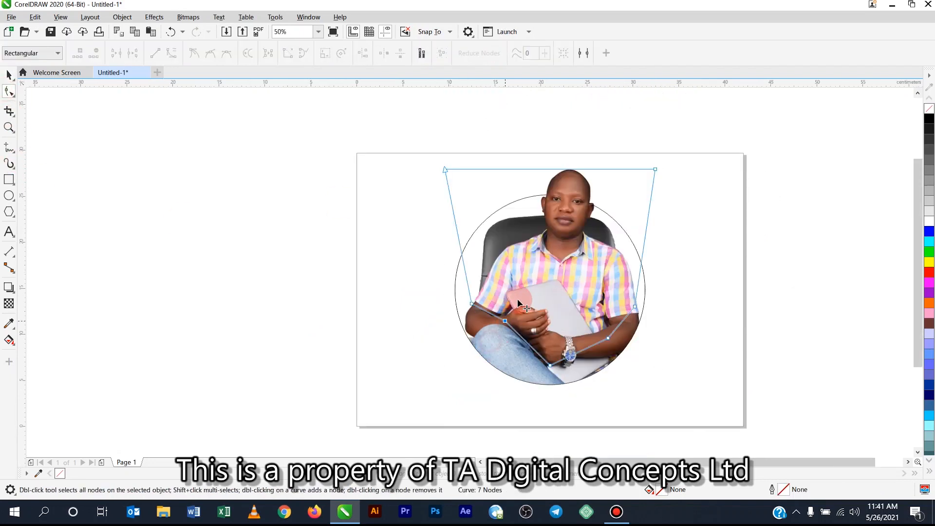
drag(550, 365, 556, 306)
drag(608, 342, 604, 302)
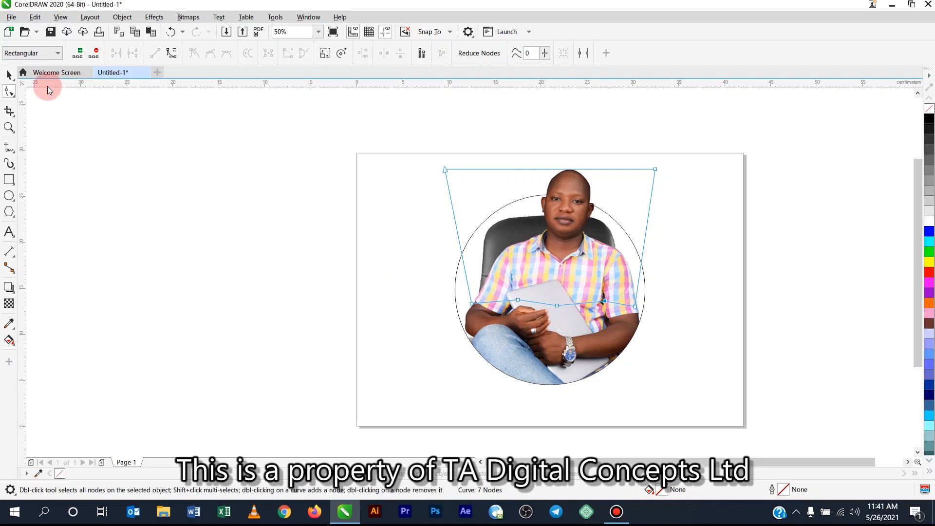
click(9, 74)
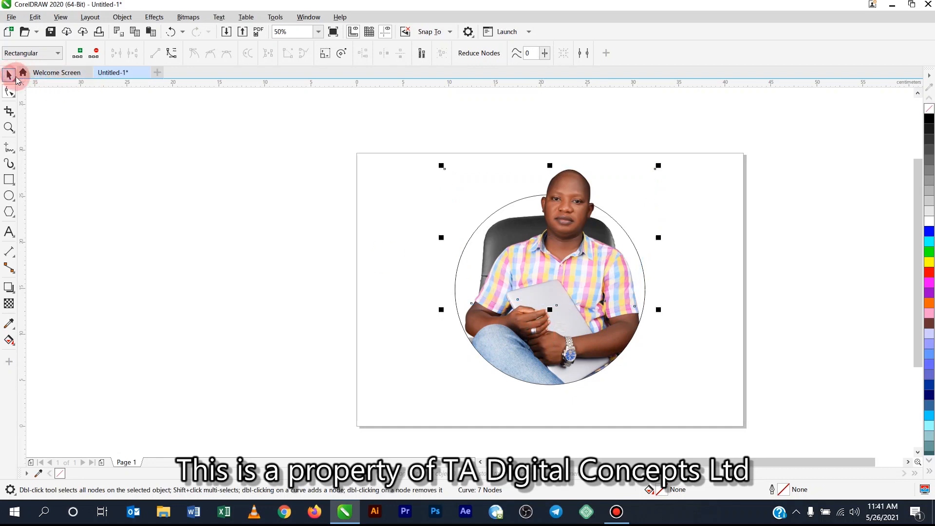
Step: Fill the PowerClip circle behind the man with black
click(496, 359)
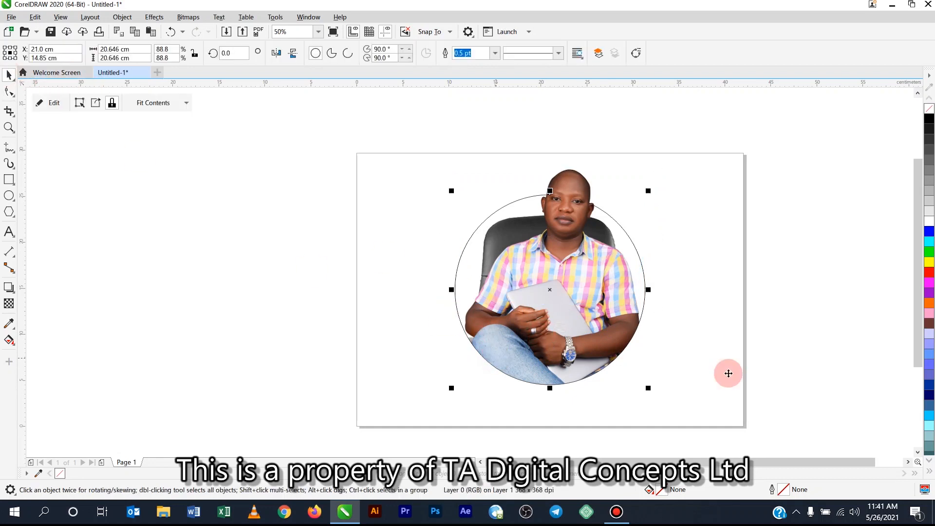
click(929, 119)
click(797, 281)
Step: Try deleting the trimmed copy of the man in front of the circle
click(531, 288)
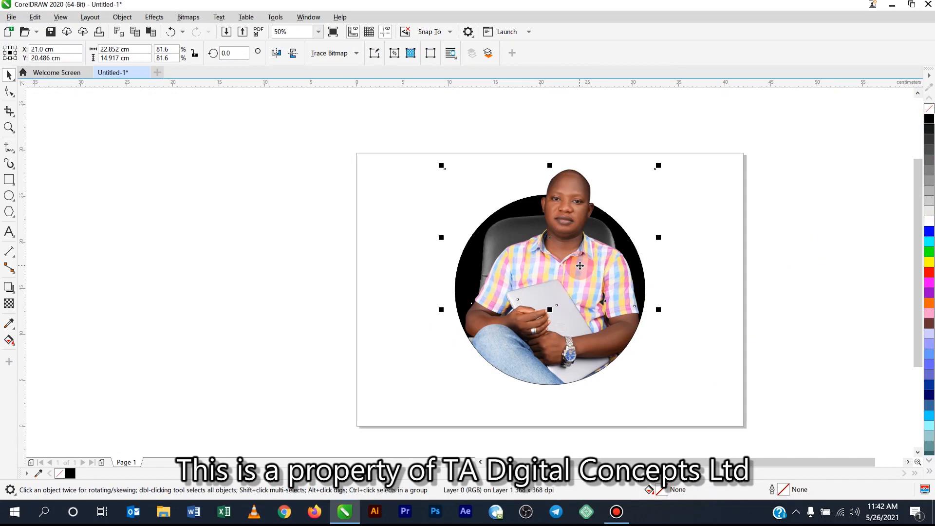
key(Delete)
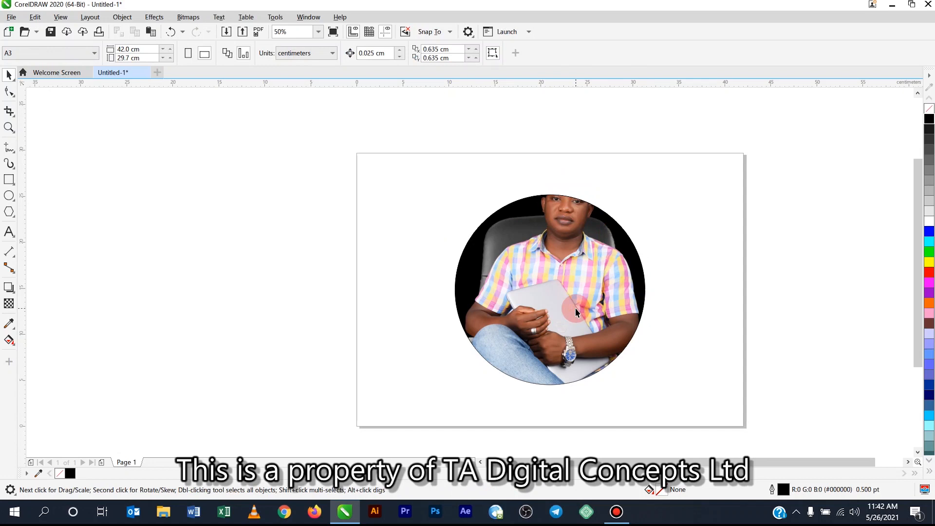
Step: Using the Shape tool, pull the trimmed copy's three lower nodes down over the jeans and laptop, just inside the circle's lower edge
click(590, 272)
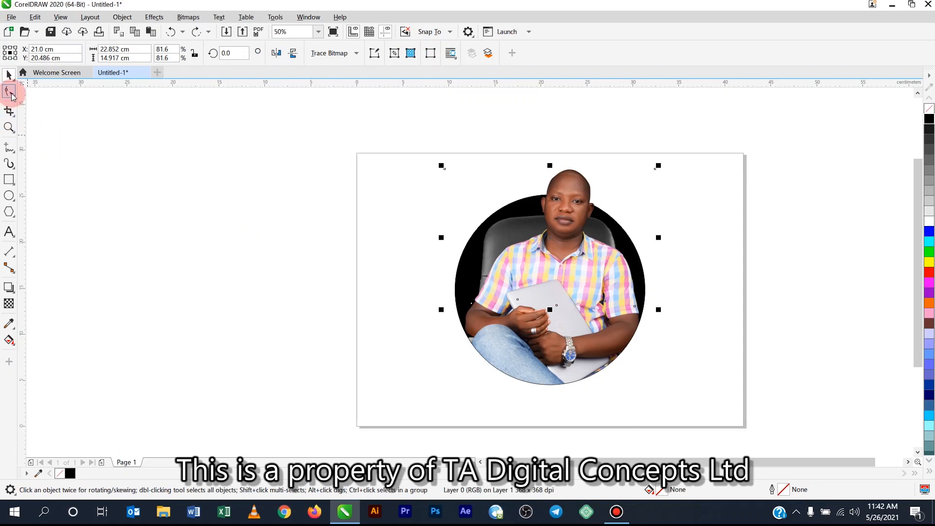
click(9, 91)
drag(515, 300, 494, 351)
drag(556, 305, 552, 370)
drag(605, 304, 600, 356)
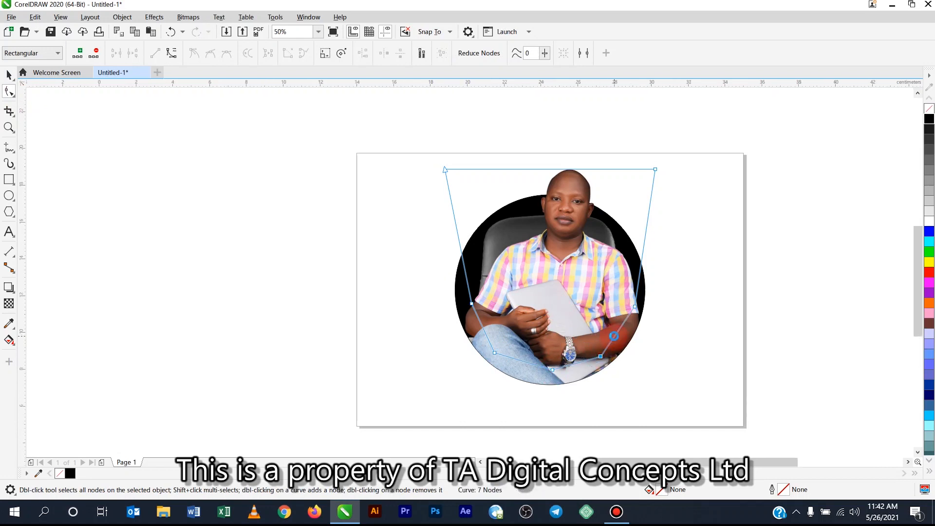
scroll(611, 347, up, 3)
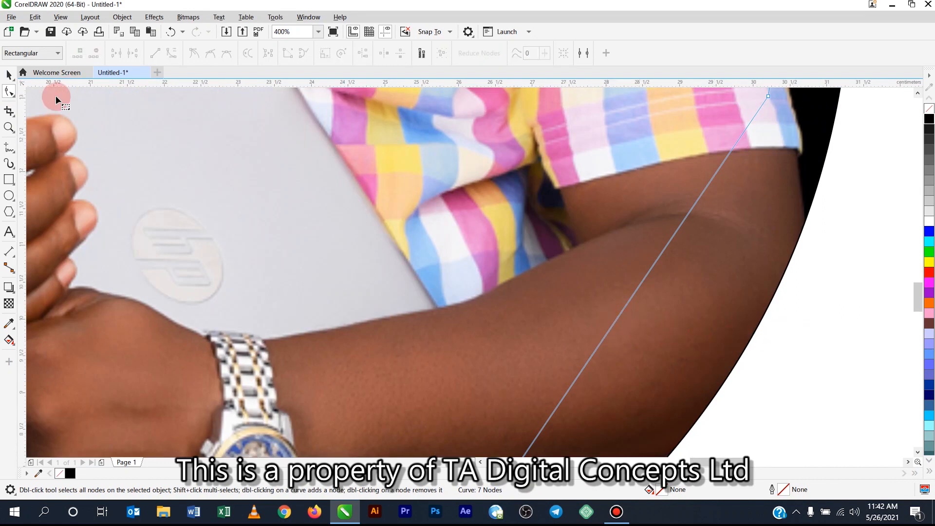
click(9, 74)
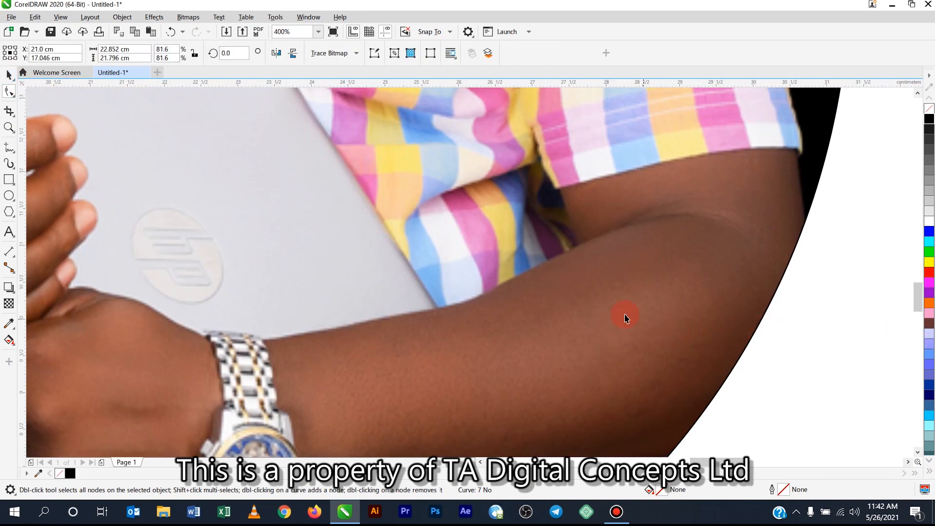
key(space)
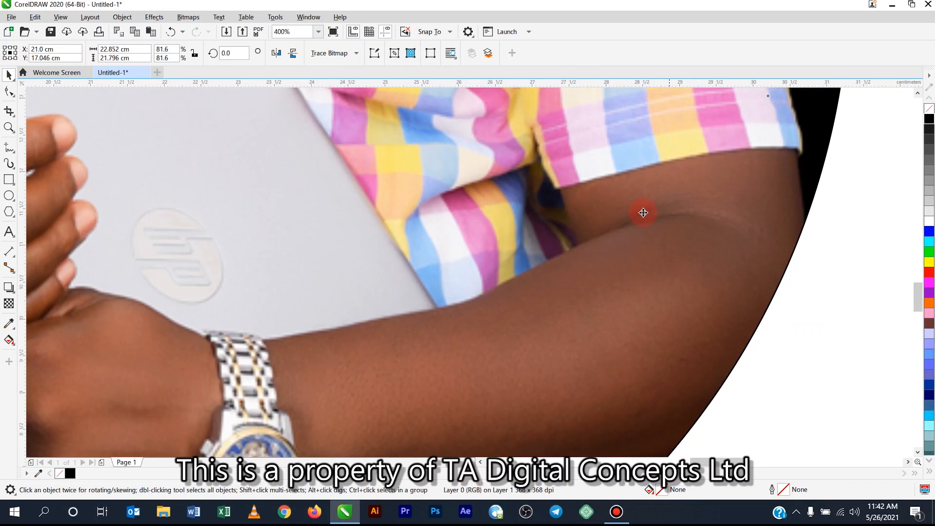
scroll(624, 325, down, 1)
scroll(624, 326, down, 1)
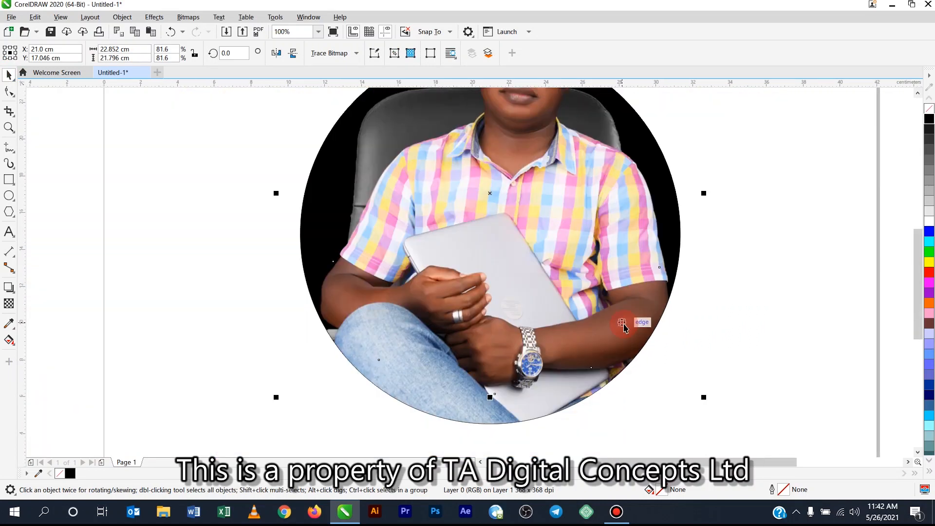
scroll(623, 325, down, 1)
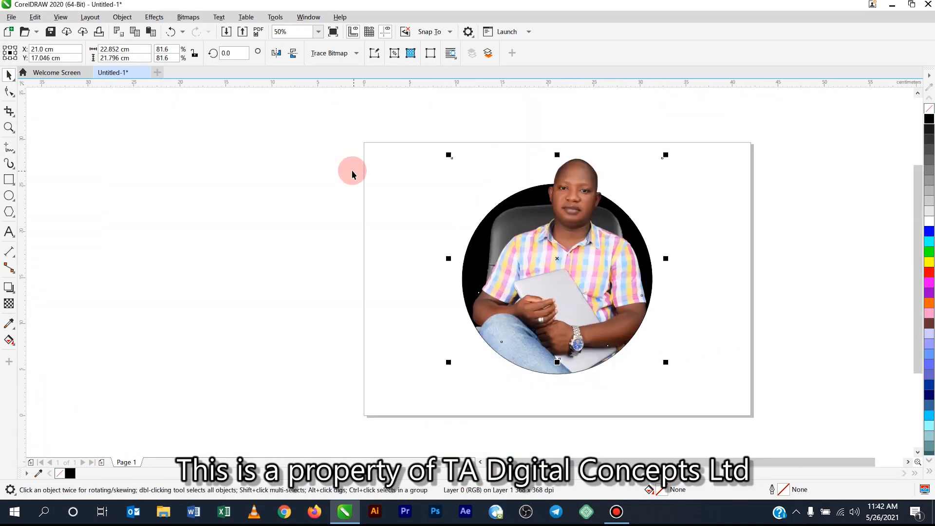
click(153, 250)
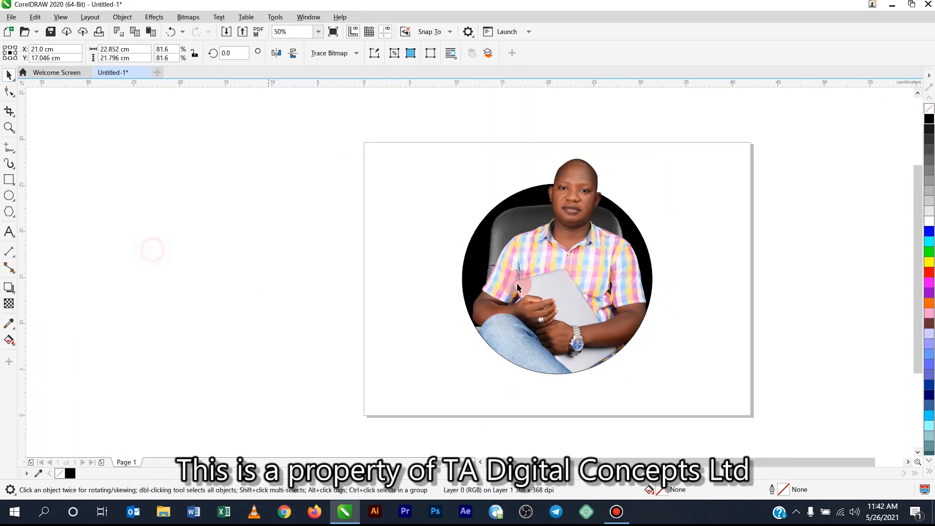
Step: Save the drawing to the Desktop as a CDR file named PowerClicp
click(598, 274)
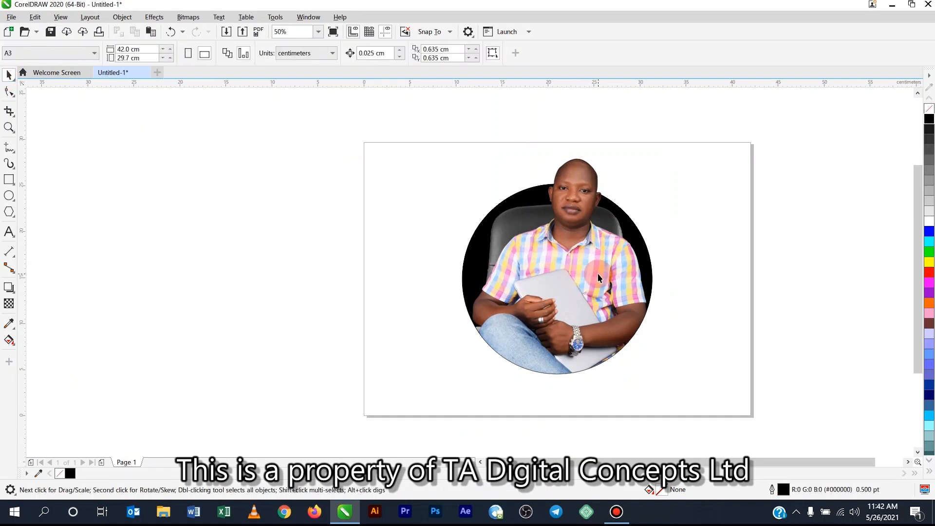
click(509, 357)
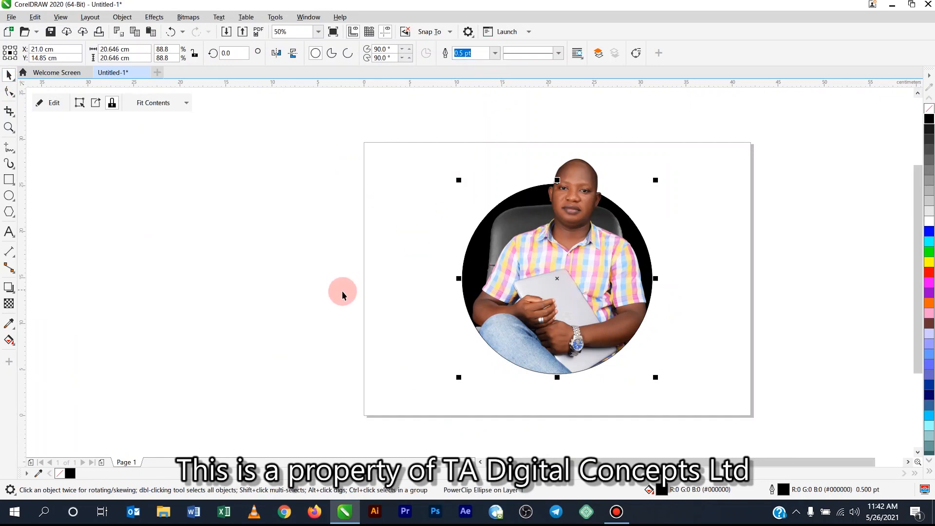
key(ctrl+s)
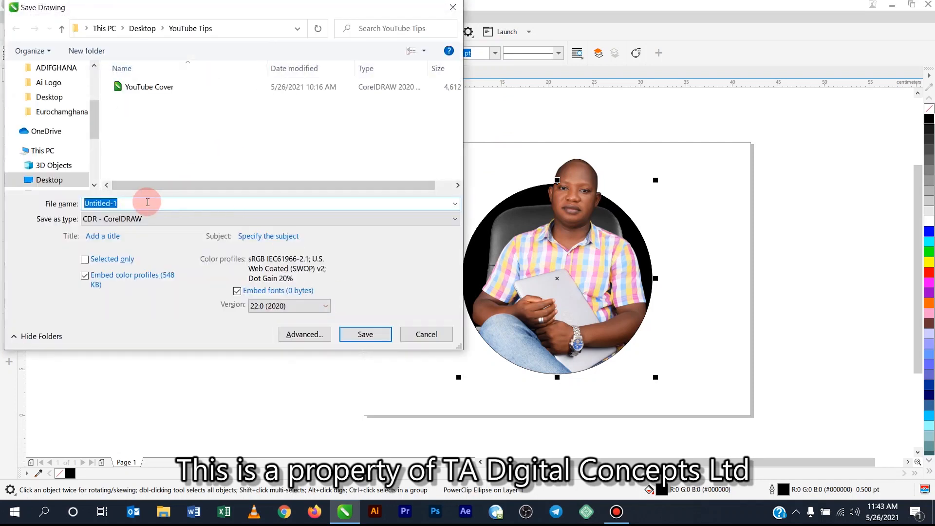
text(PowerClicp)
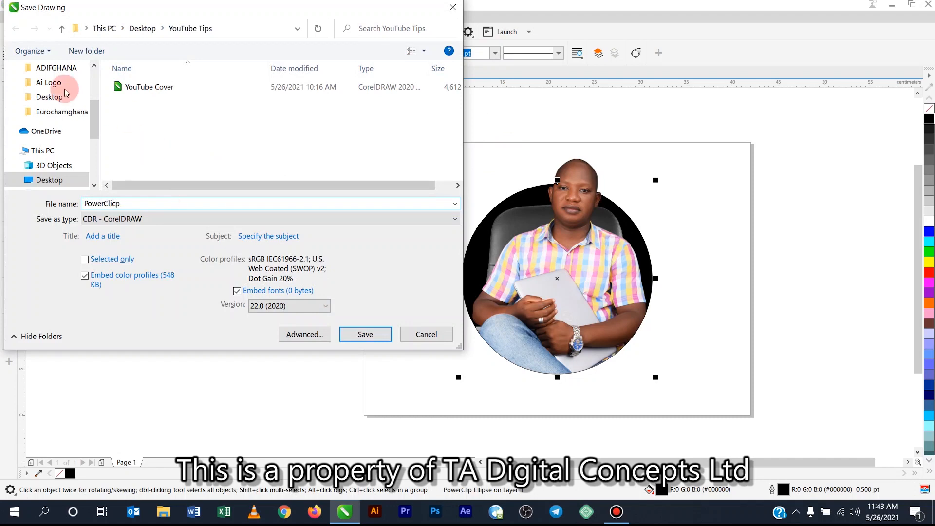
drag(96, 112, 105, 69)
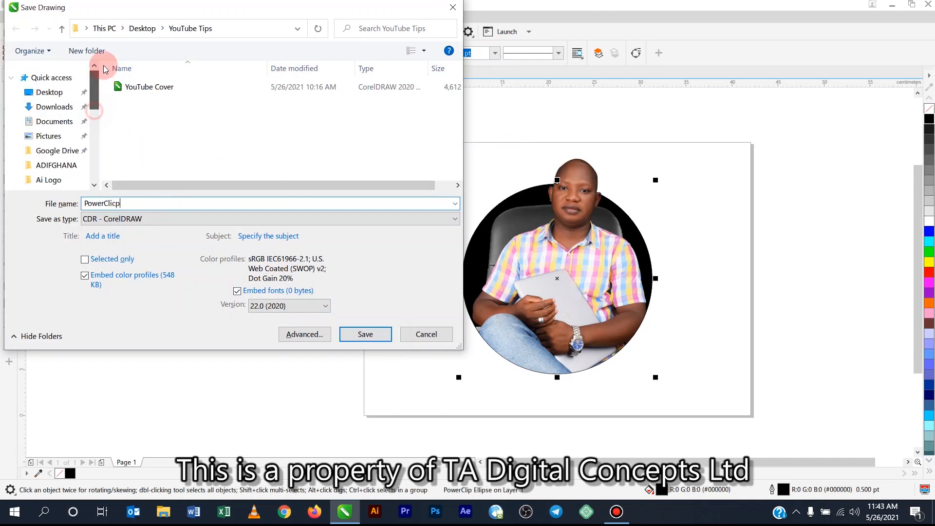
click(56, 92)
click(378, 338)
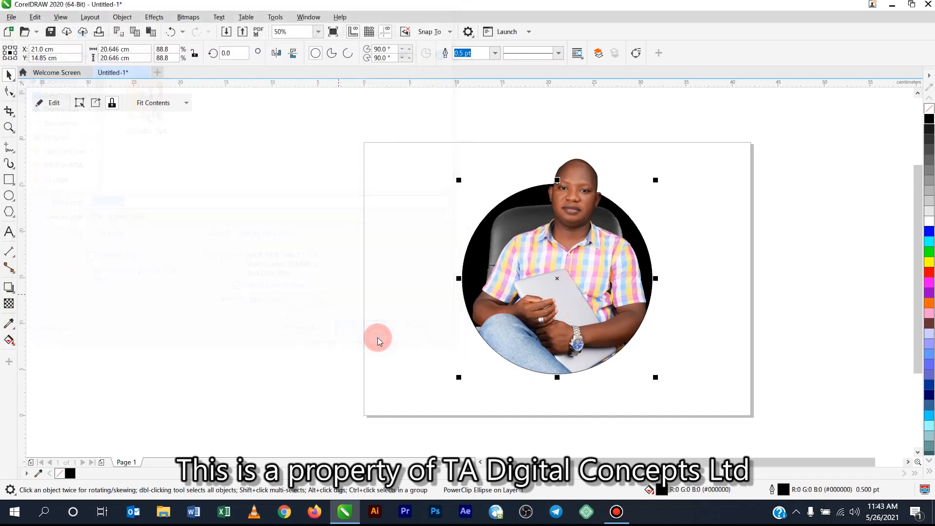
click(302, 284)
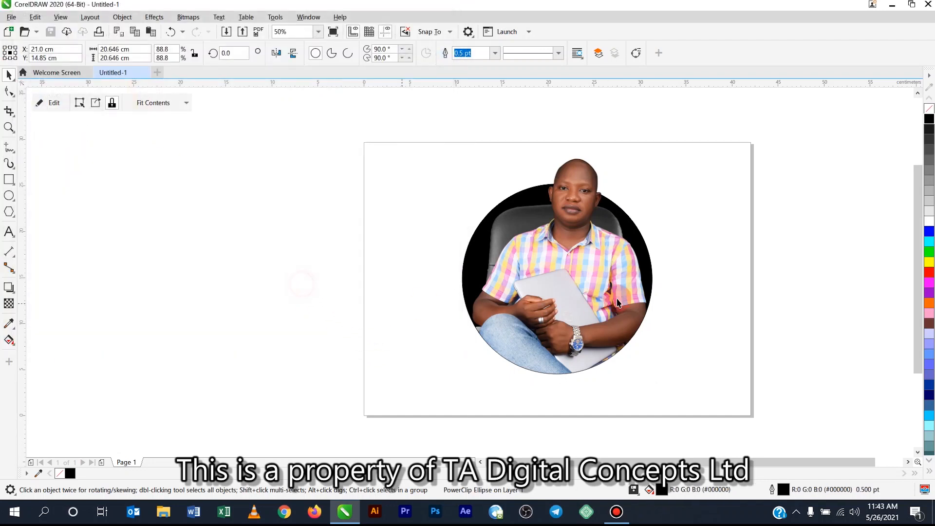
Step: Move the trimmed copy to the right of the circle to expose the clipped picture, and undo the move
scroll(652, 293, up, 1)
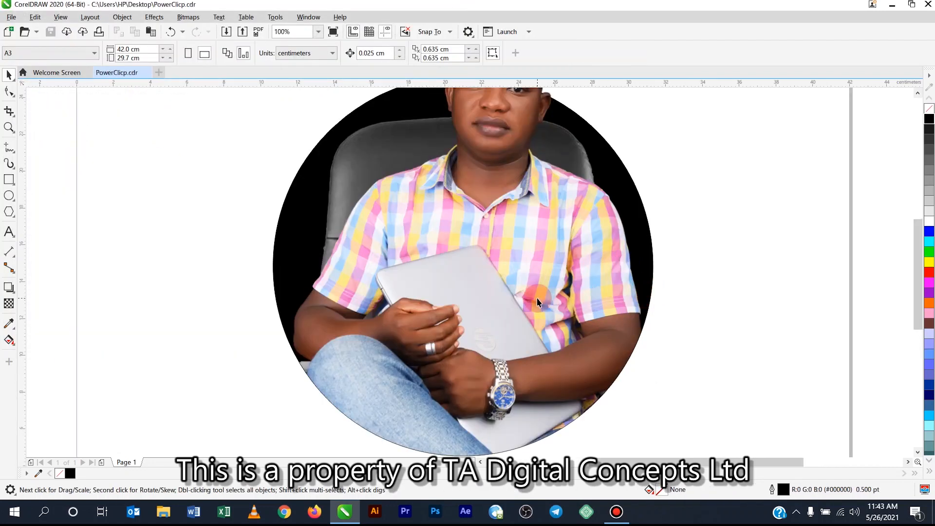
scroll(537, 299, down, 1)
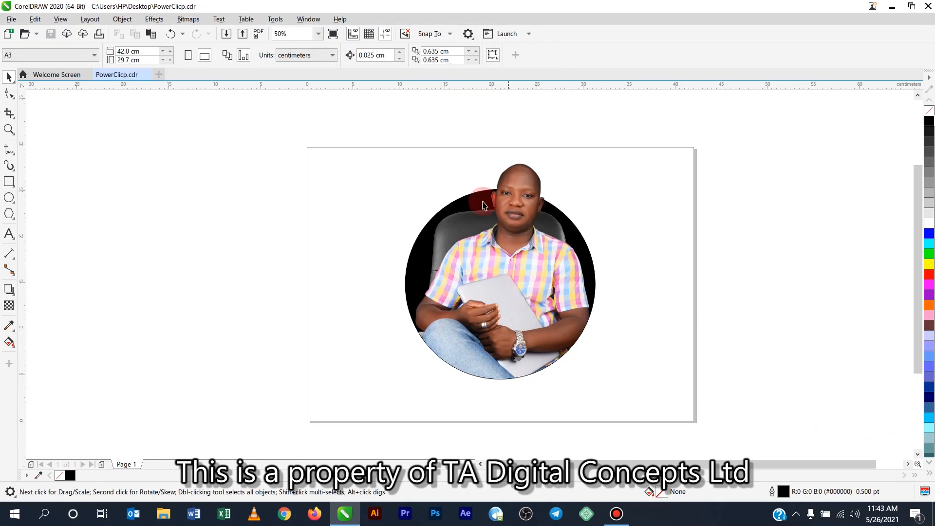
click(524, 217)
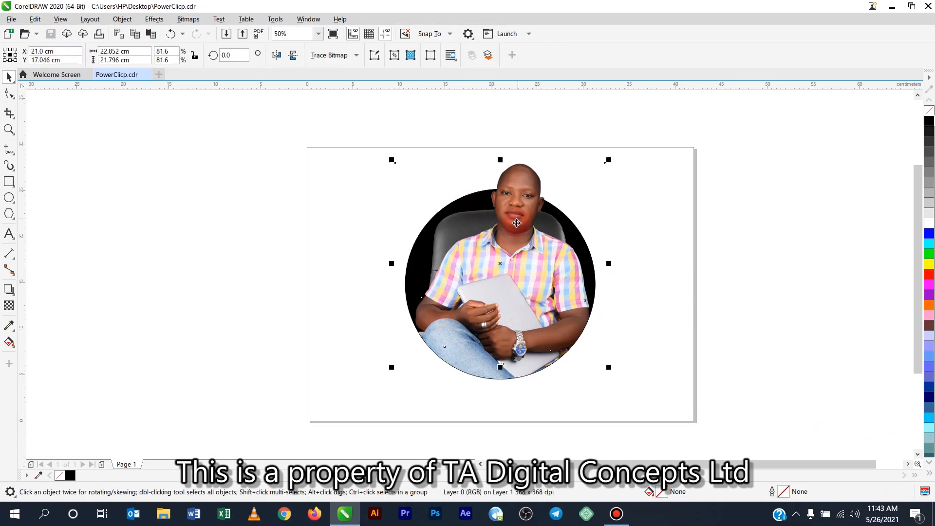
drag(518, 221, 739, 226)
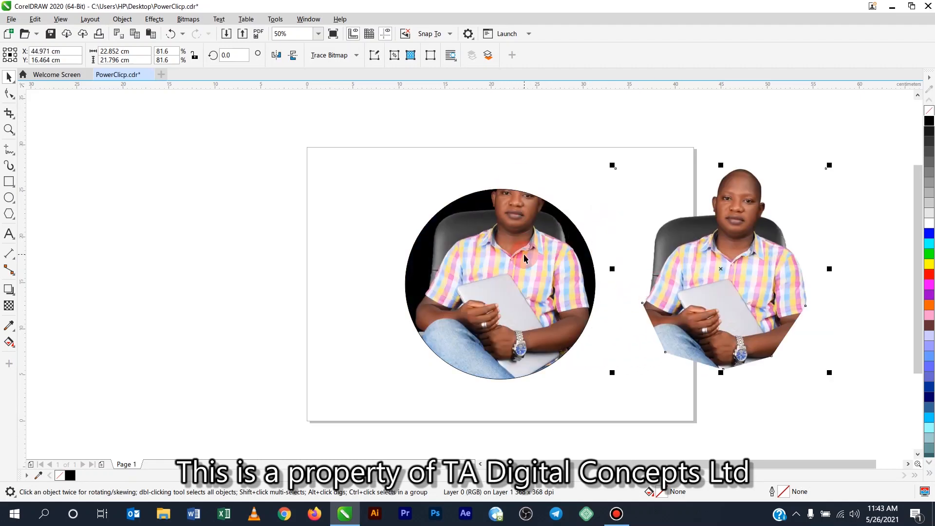
key(ctrl+z)
click(358, 296)
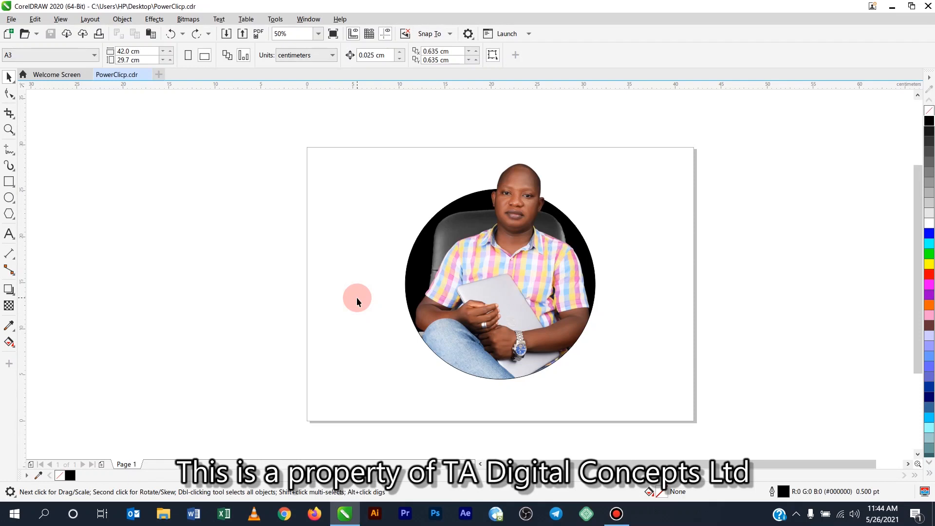
Step: Give the PowerClip circle a 36 pt outline and colour it red
click(431, 351)
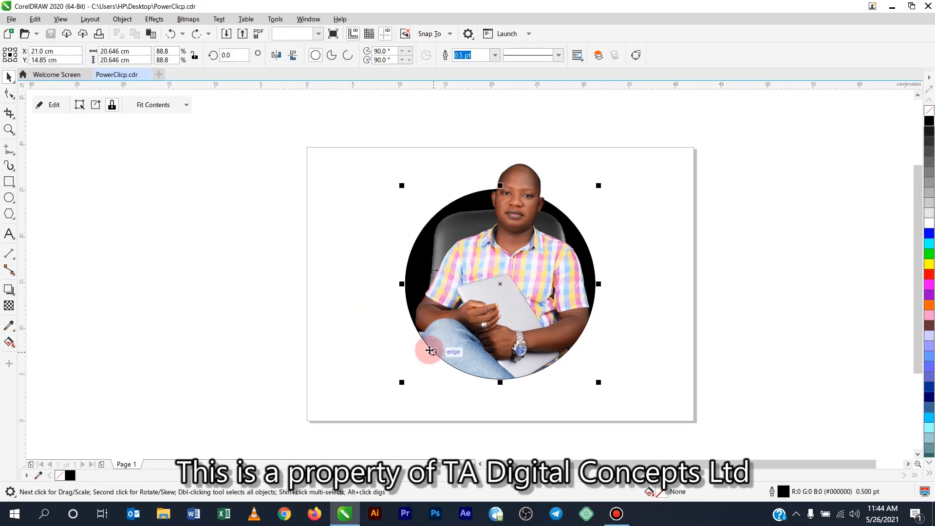
click(495, 55)
click(464, 182)
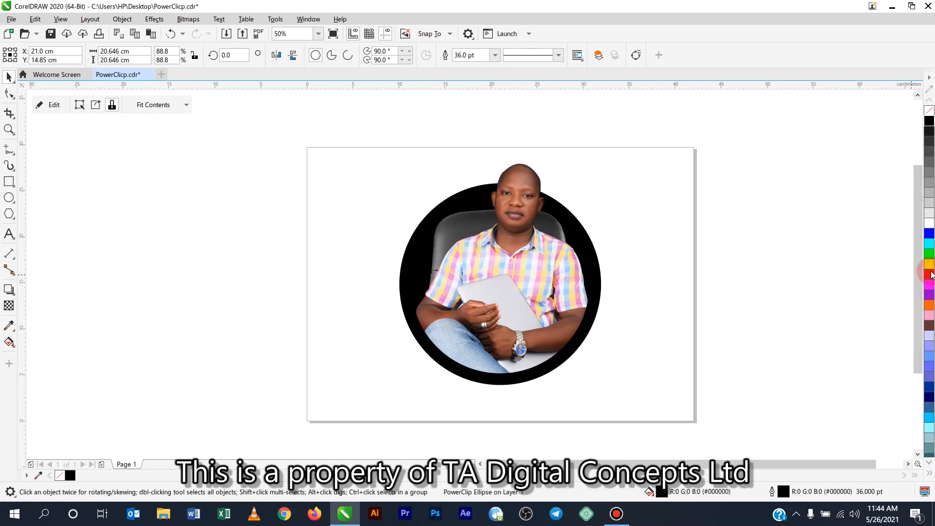
right_click(930, 274)
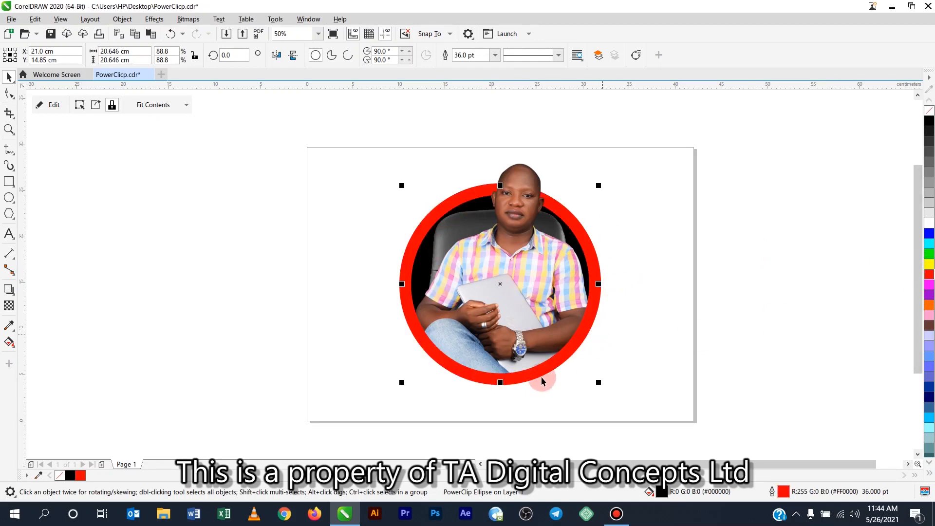
click(670, 308)
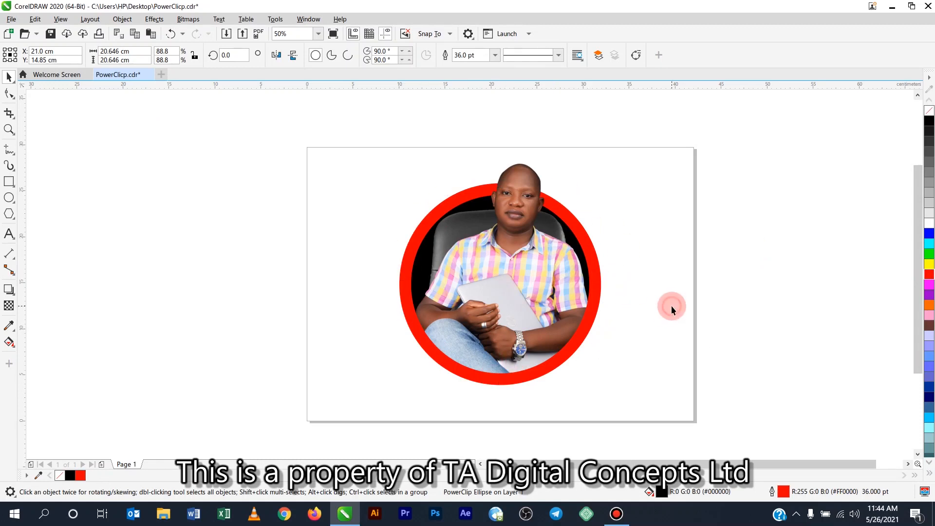
Step: Move the trimmed copy to the left of the red-outlined circle and undo the move
click(522, 278)
drag(509, 263, 264, 253)
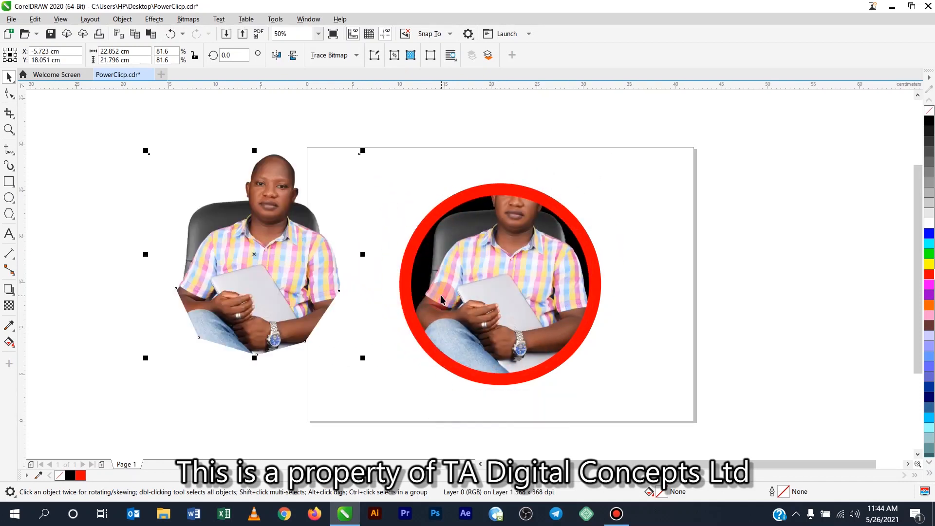
key(ctrl+z)
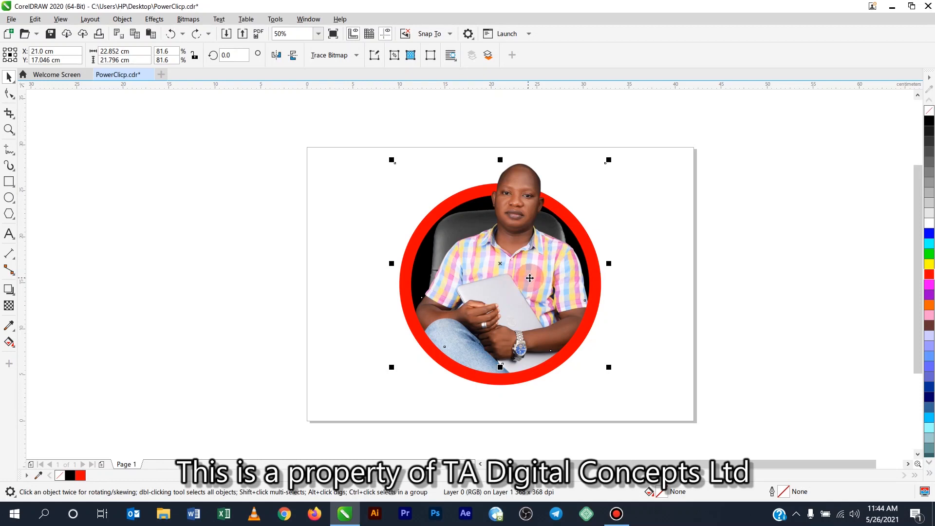
Step: Reduce the circle's outline width to 16 pt and apply a long-dash line style
click(435, 362)
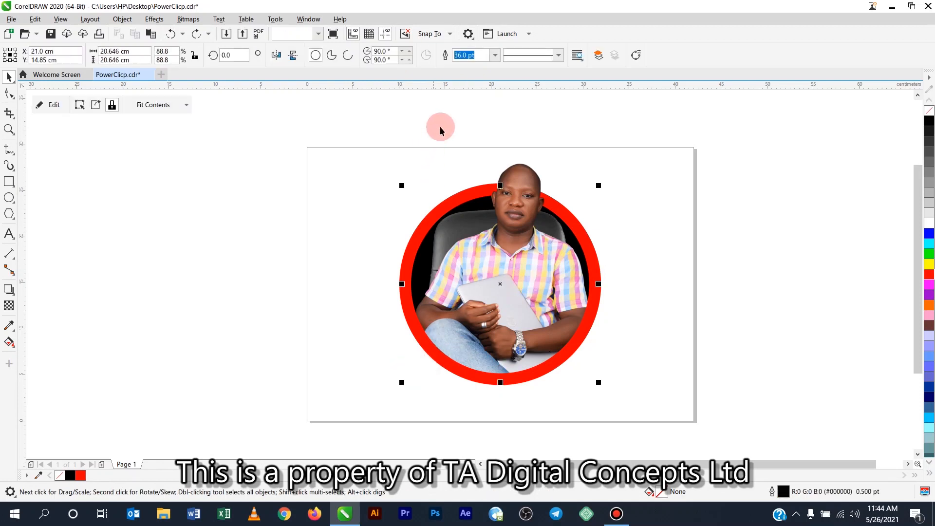
click(495, 55)
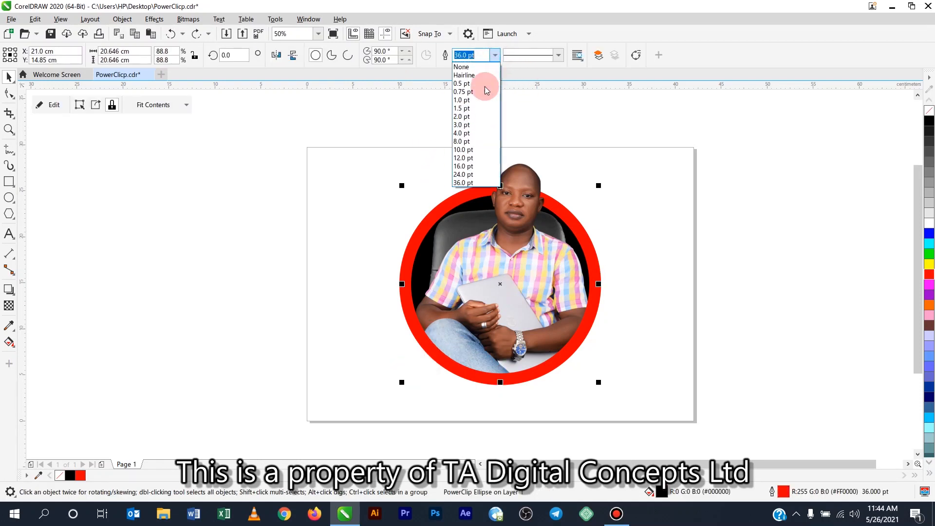
click(470, 166)
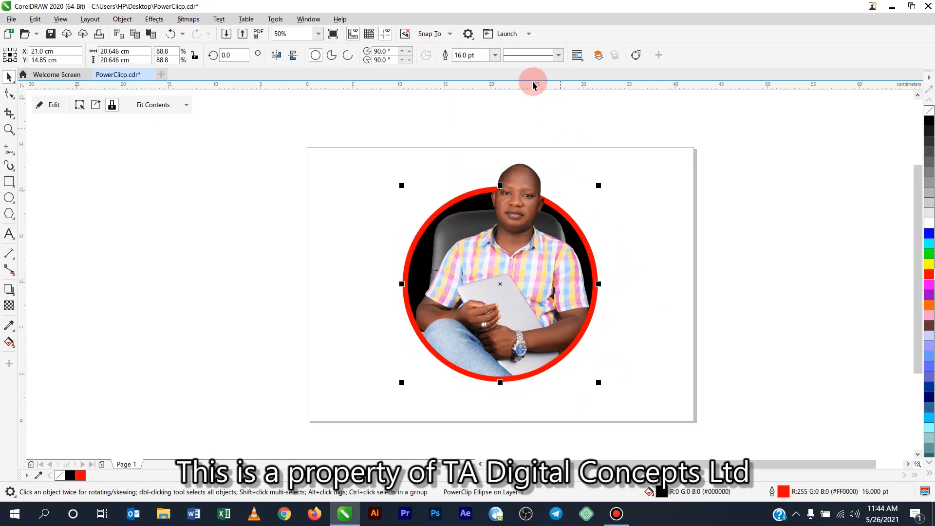
click(560, 56)
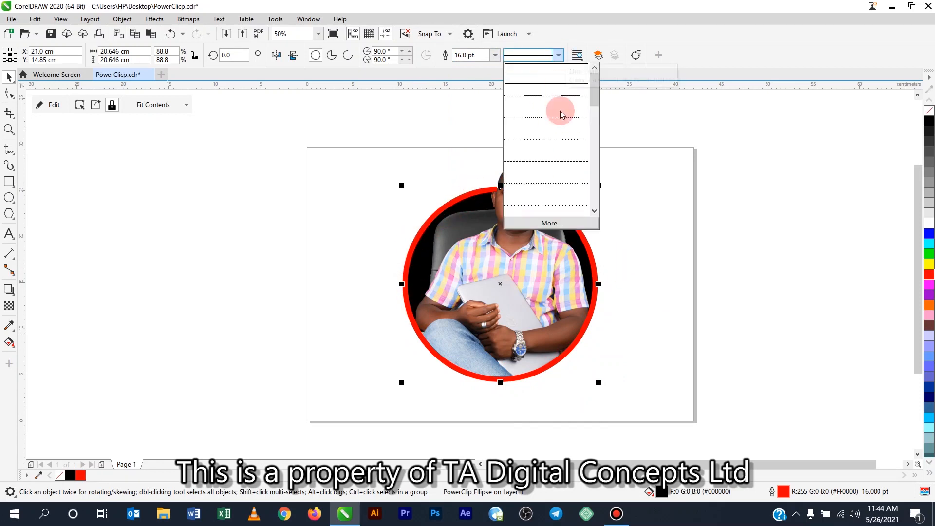
drag(595, 92, 596, 134)
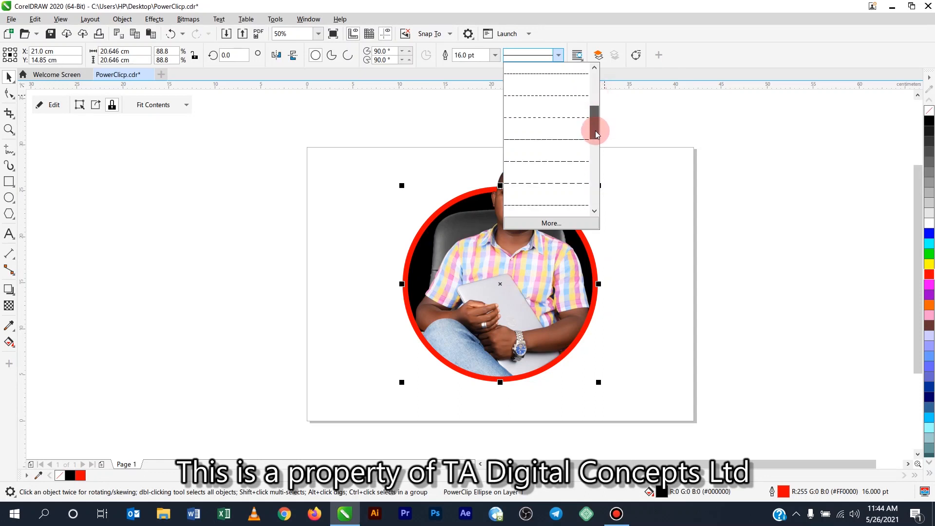
click(568, 141)
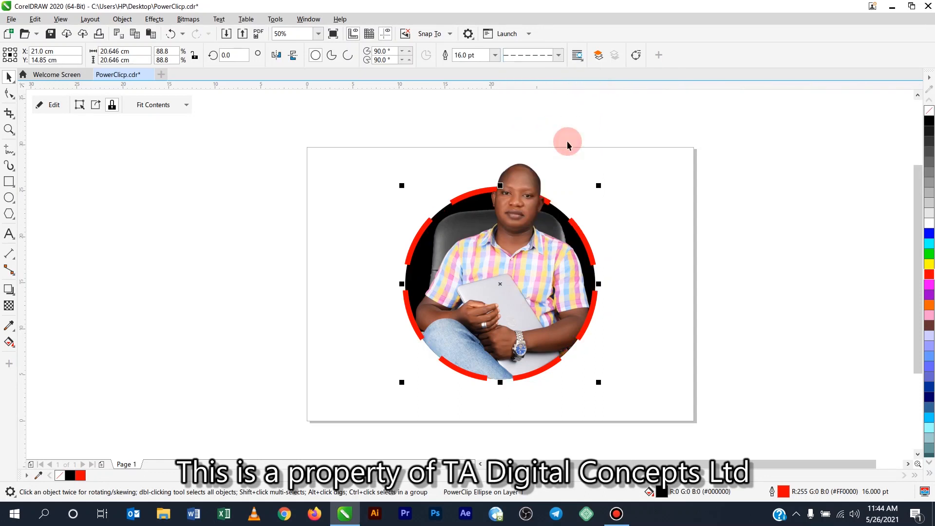
Step: Try several progressively shorter dashed line styles on the PowerClip circle's red outline
click(560, 55)
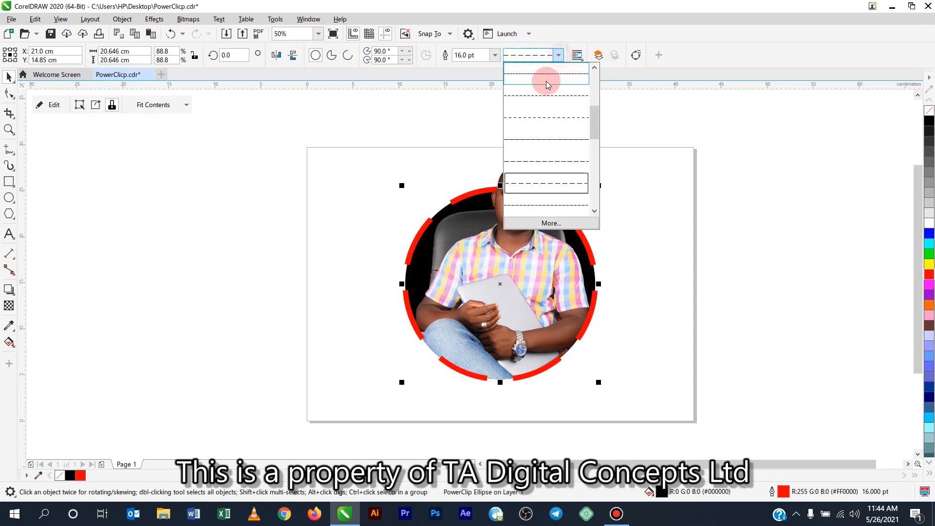
click(548, 120)
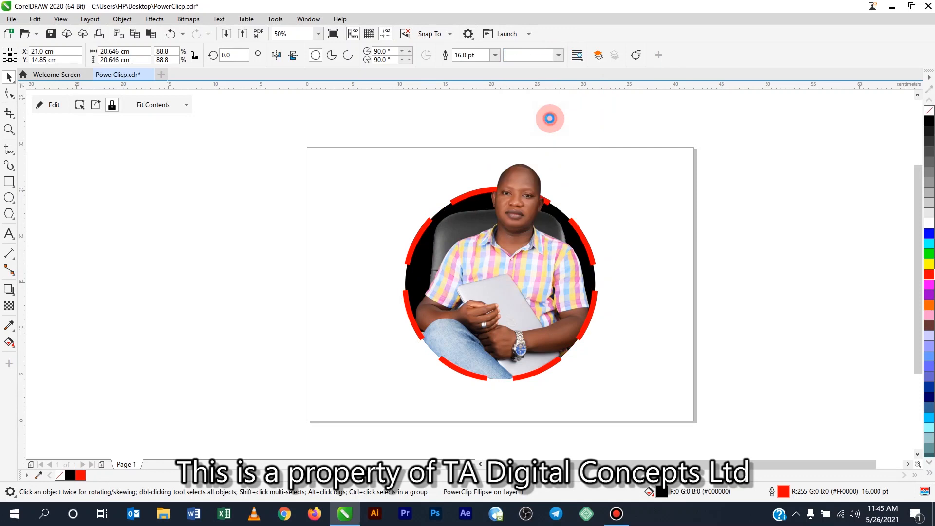
click(559, 55)
drag(597, 120, 553, 104)
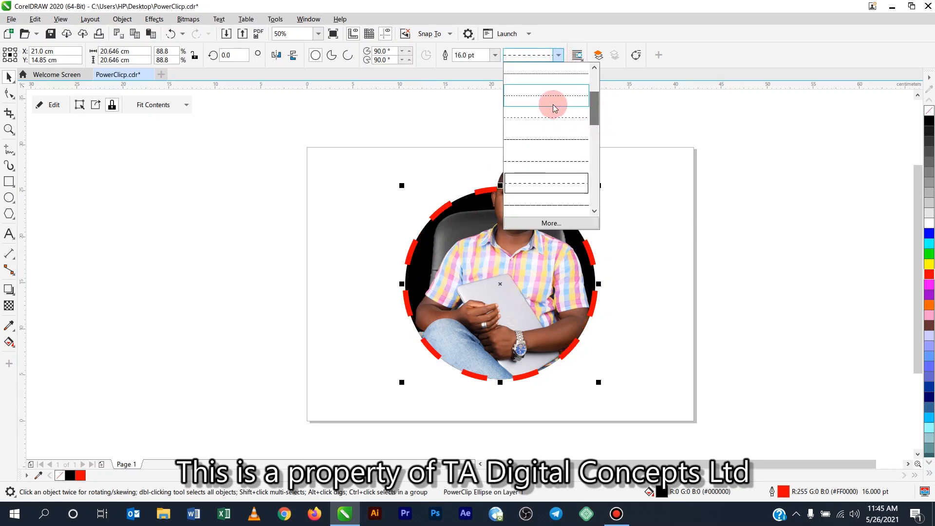
click(549, 98)
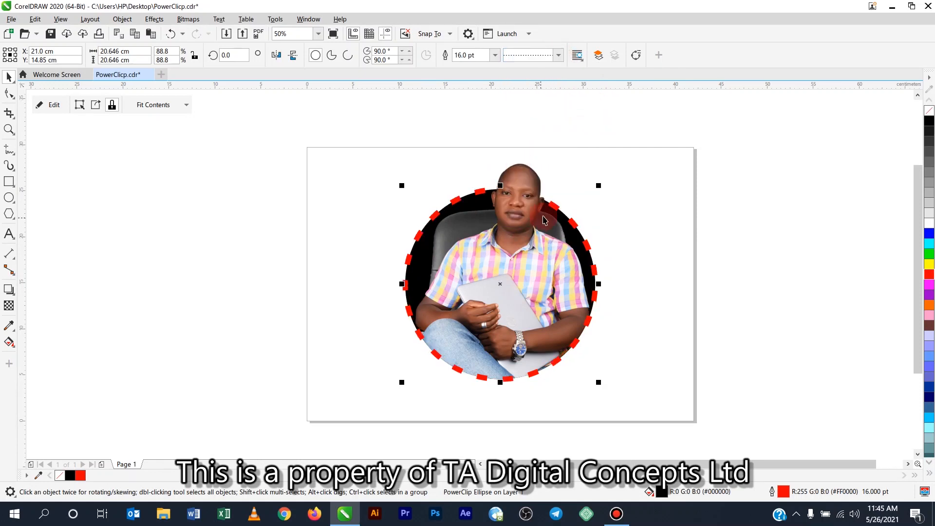
Step: Set the PowerClip circle's outline width to 8 pt and apply a solid line style
click(497, 57)
click(472, 140)
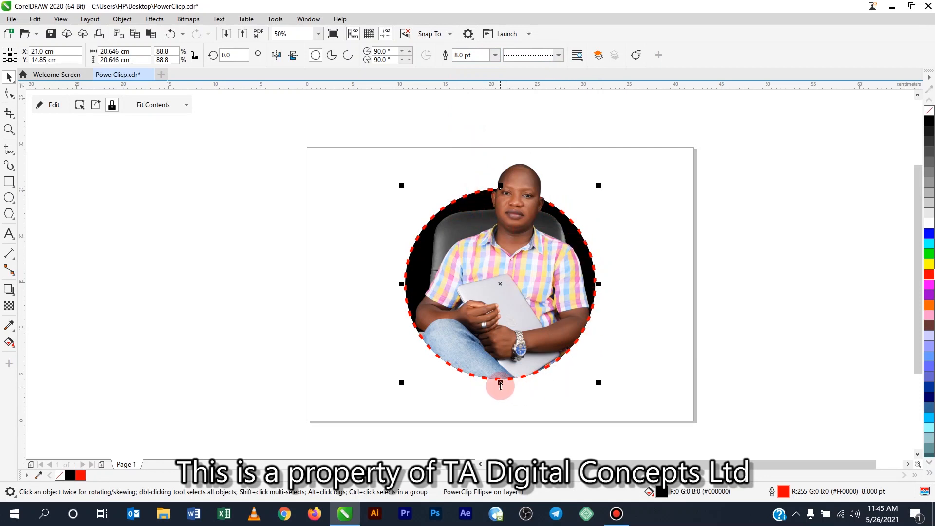
click(559, 58)
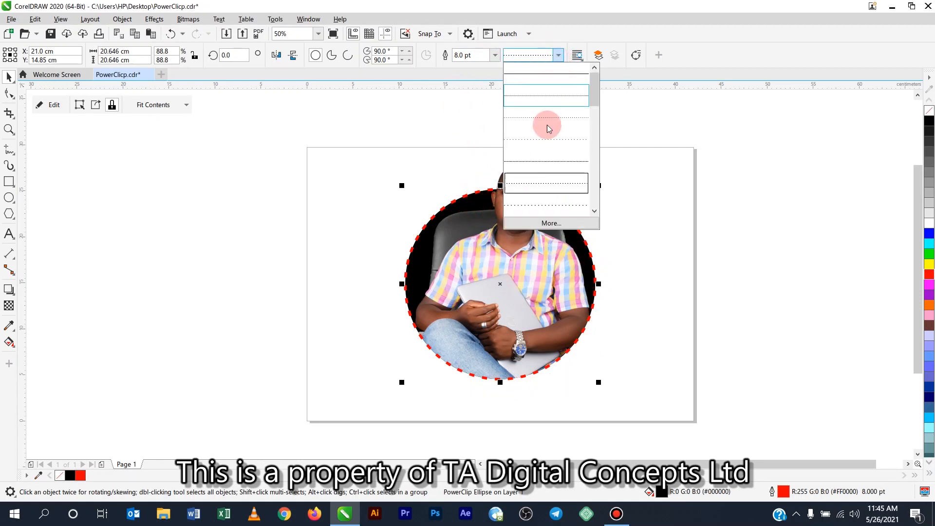
click(577, 76)
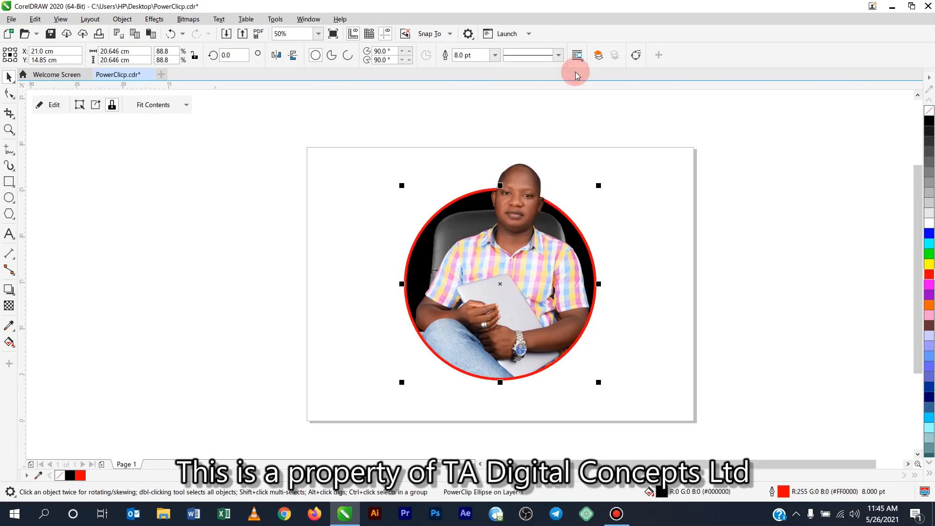
click(638, 271)
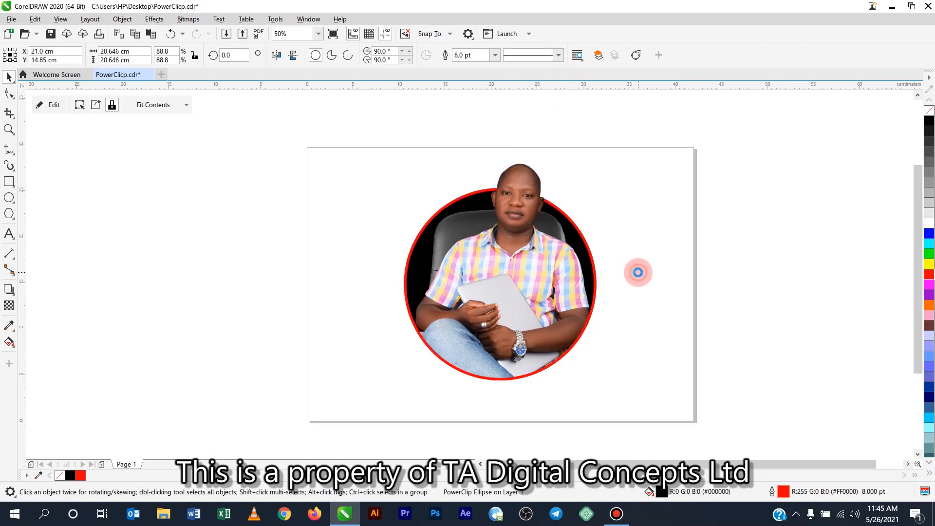
Step: Draw a circle on the empty area beside the page and set its size to 22 cm
click(446, 364)
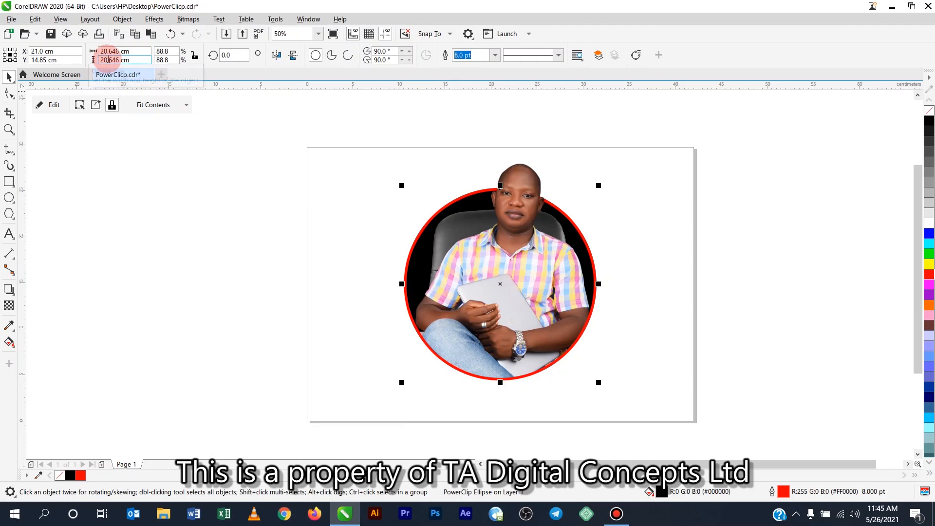
click(254, 285)
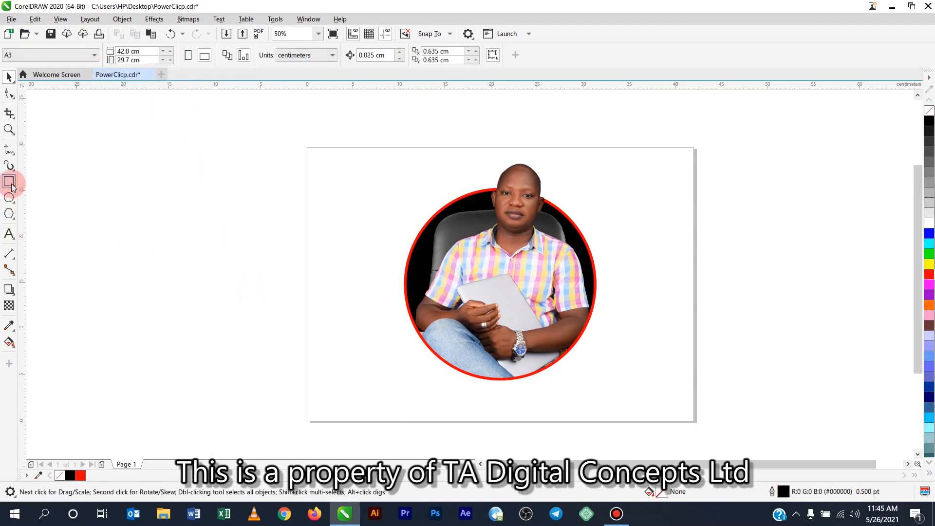
click(9, 197)
drag(126, 201, 289, 363)
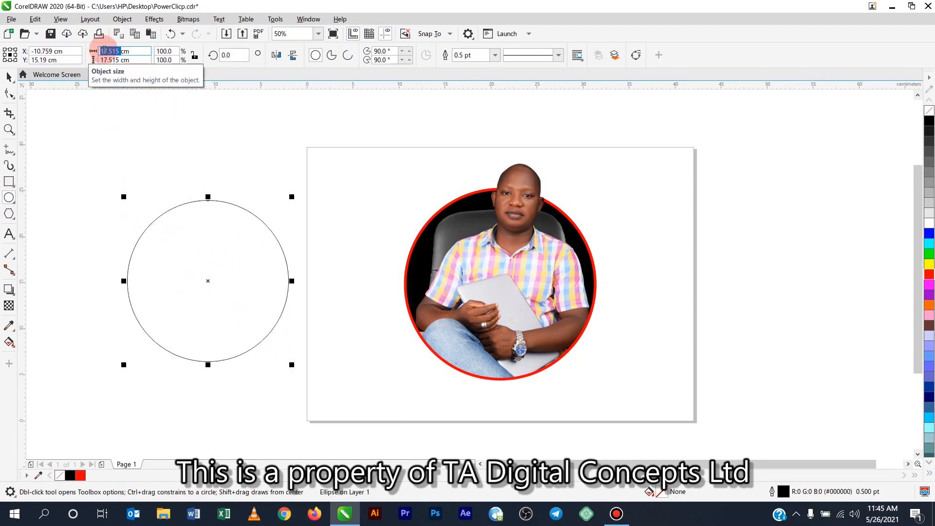
text(22)
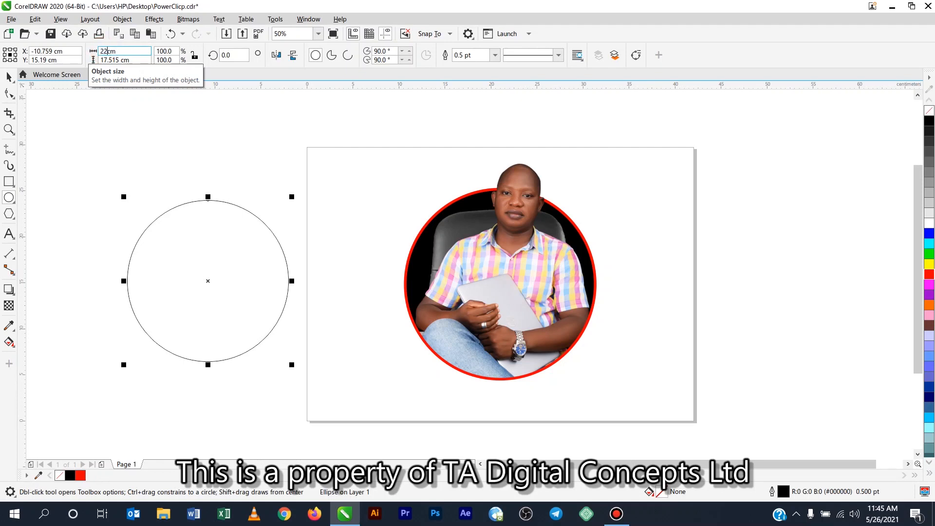
key(Return)
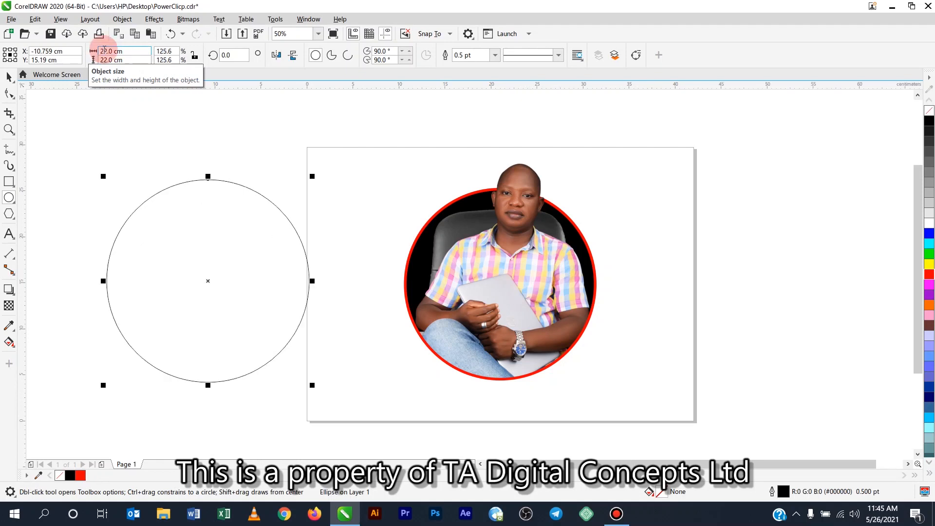
Step: Move the 22 cm circle over the portrait and align its centre with the red-outlined PowerClip circle
click(6, 74)
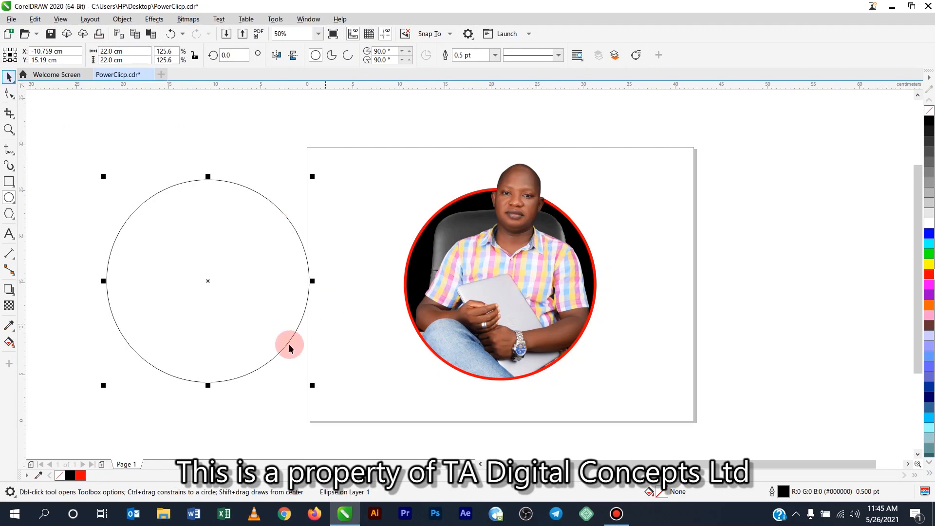
drag(297, 320, 536, 288)
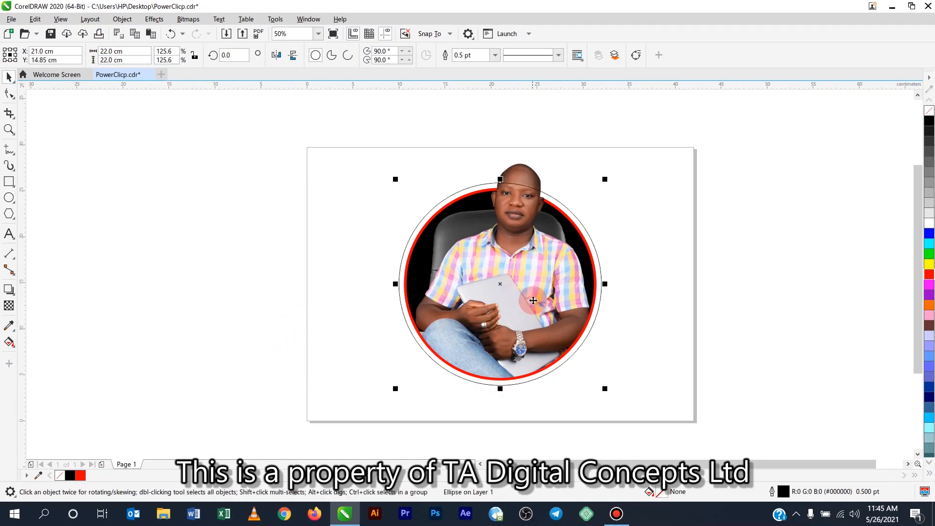
drag(534, 300, 516, 246)
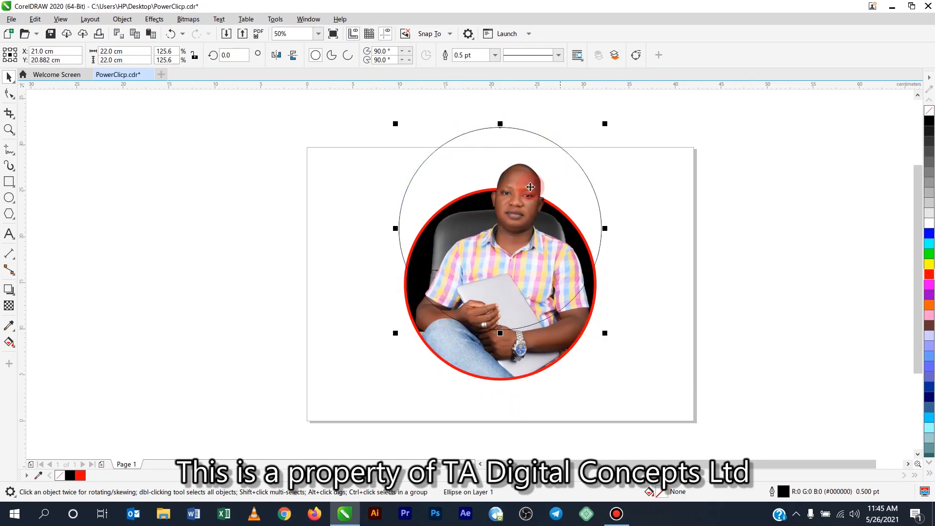
shift+click(452, 367)
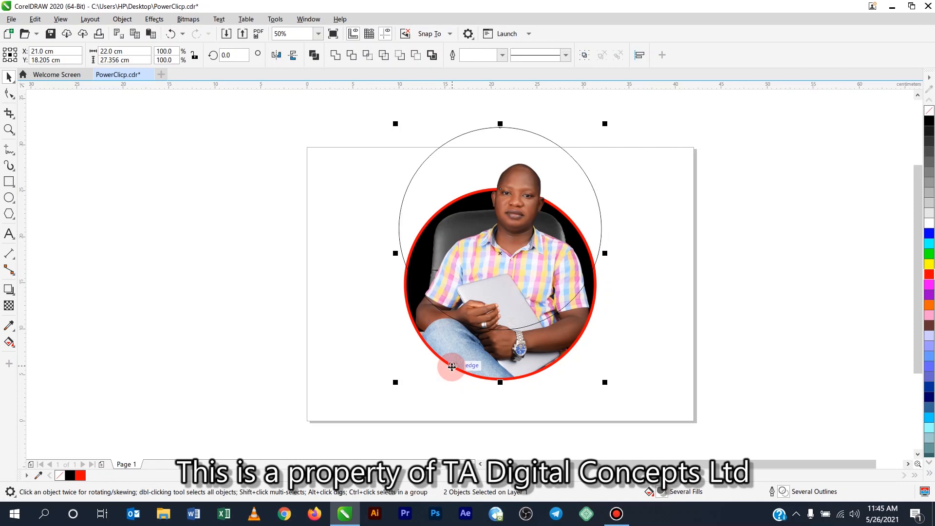
key(c)
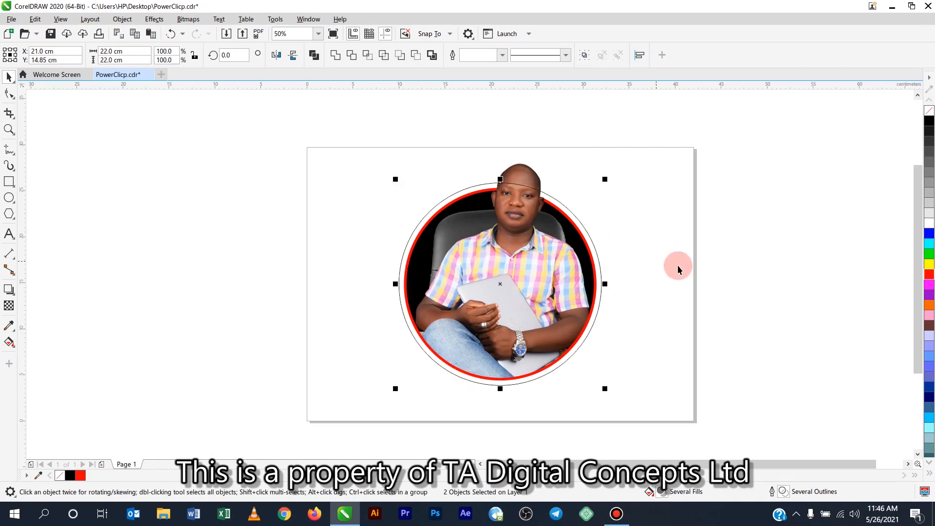
click(553, 195)
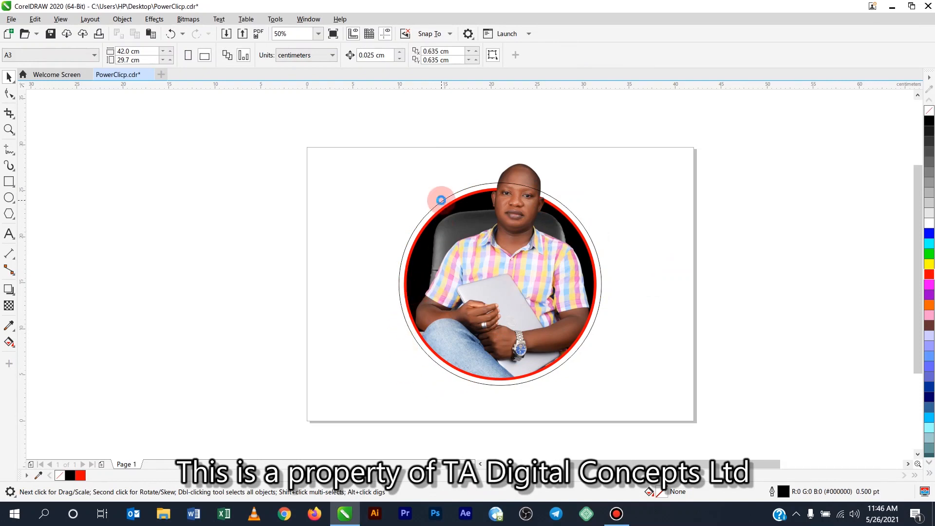
Step: Set the outline width of the 22 cm outer circle to 12 pt
scroll(441, 200, up, 2)
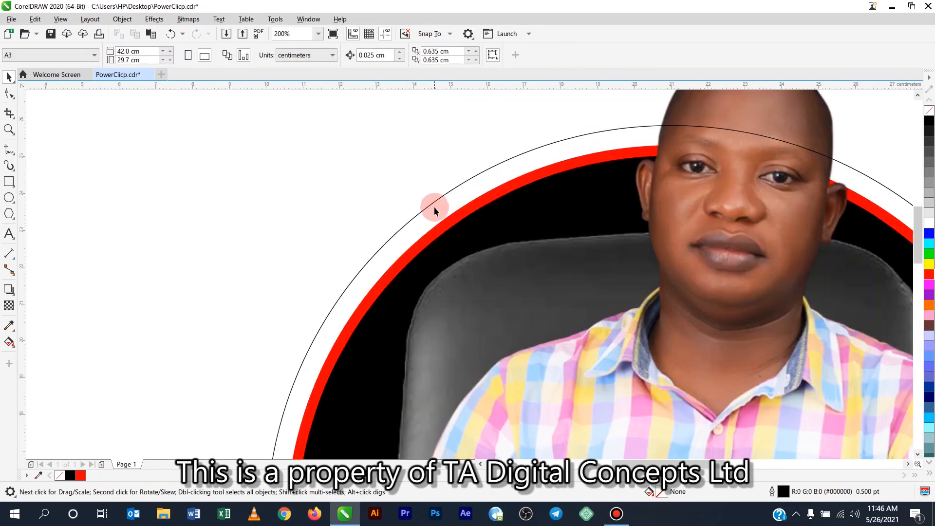
scroll(446, 230, down, 2)
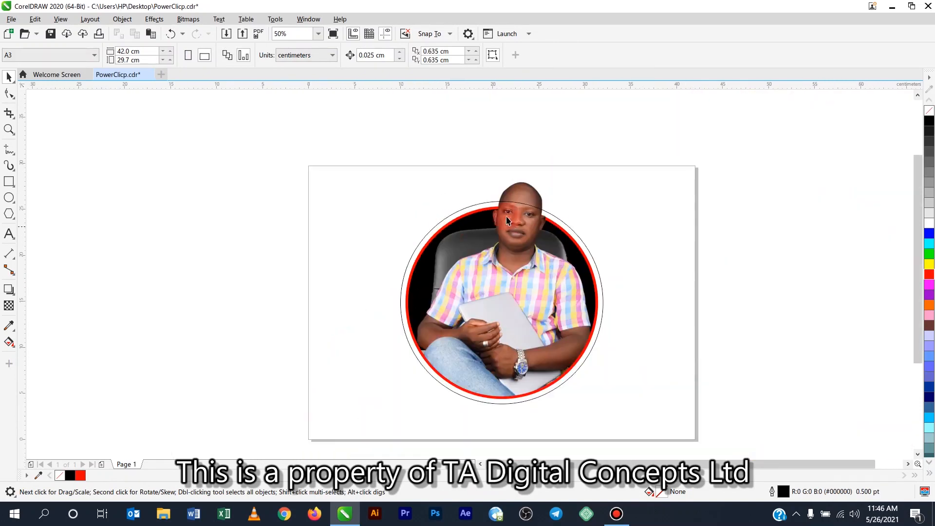
click(554, 219)
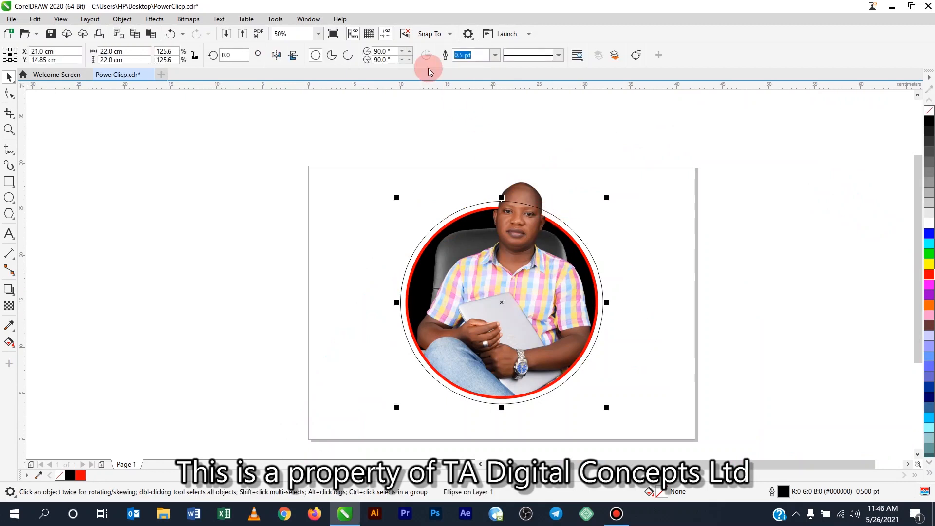
click(496, 57)
click(471, 150)
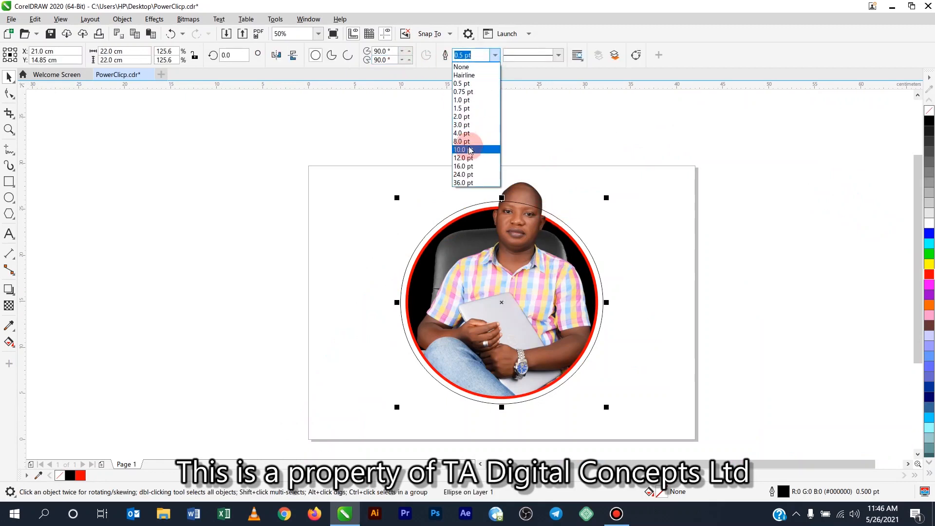
click(468, 158)
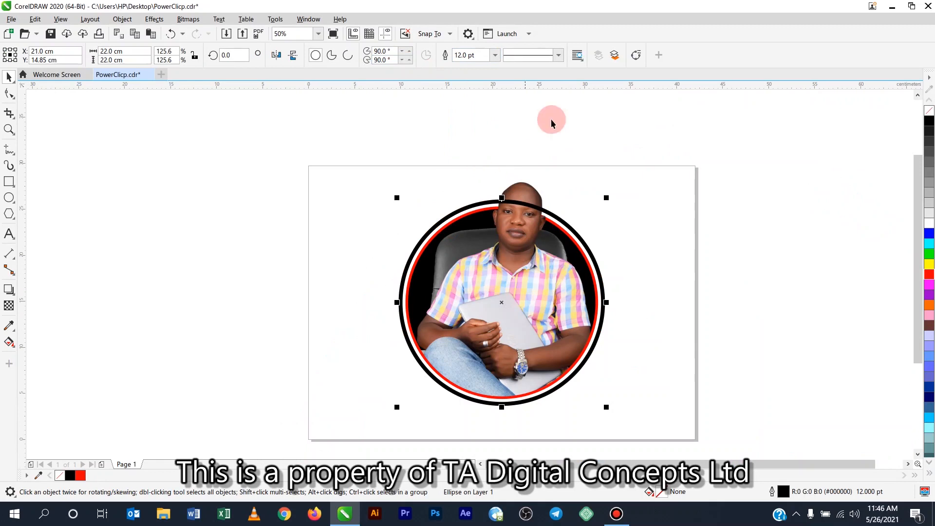
Step: Try a dotted line style on the outer circle and replace it with a short-dash style
click(560, 59)
click(565, 122)
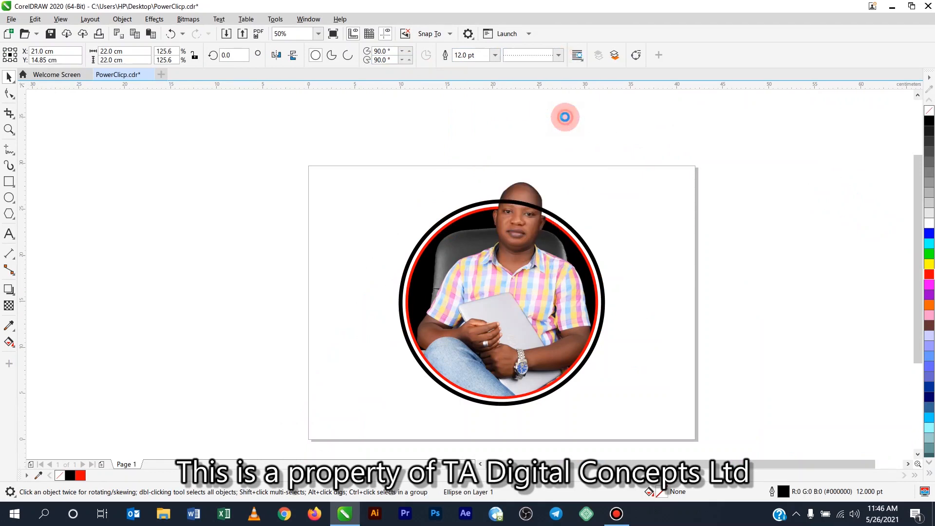
click(559, 55)
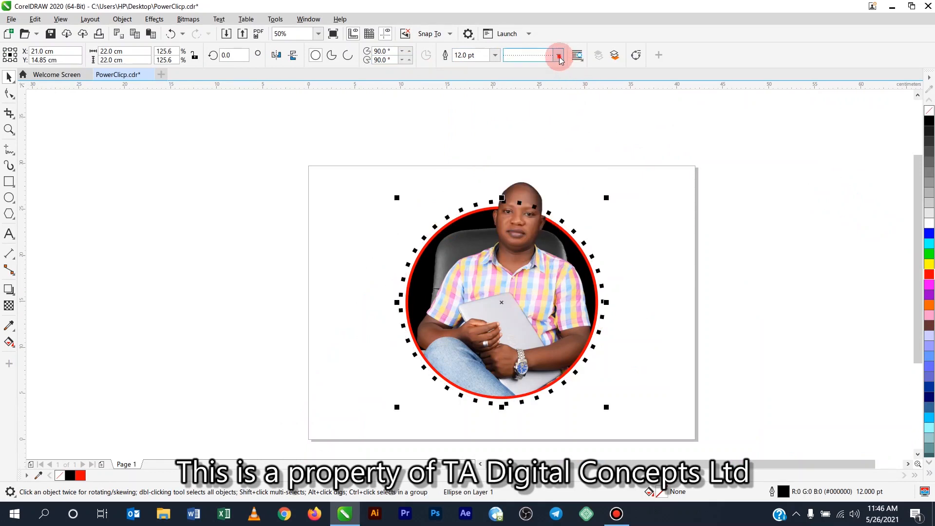
click(568, 161)
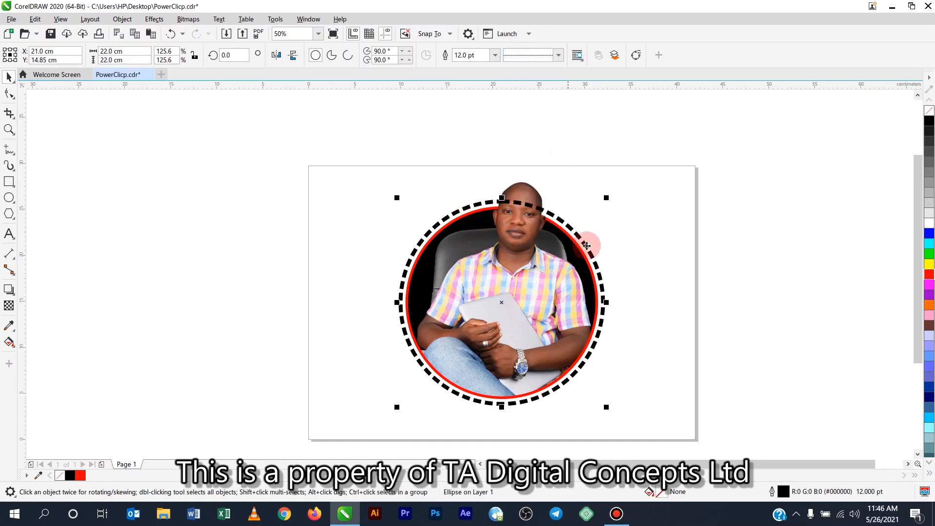
Step: Send the dashed outer circle to the back of the page, behind the man's head
right_click(600, 277)
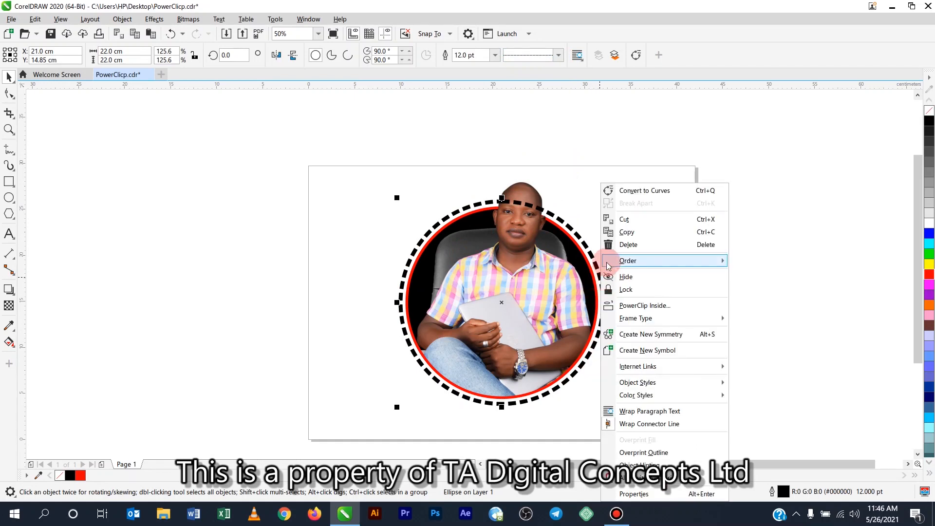
mouse_move(664, 262)
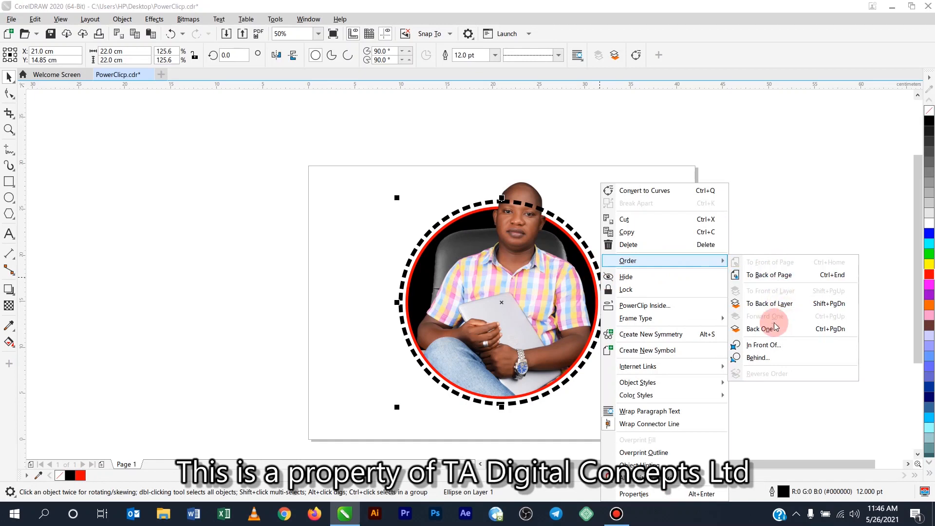
click(778, 276)
click(602, 310)
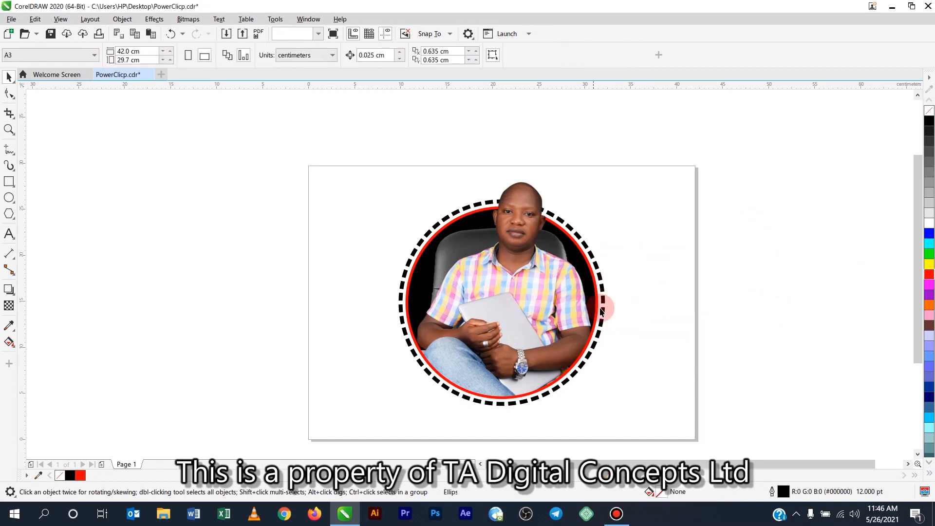
click(525, 206)
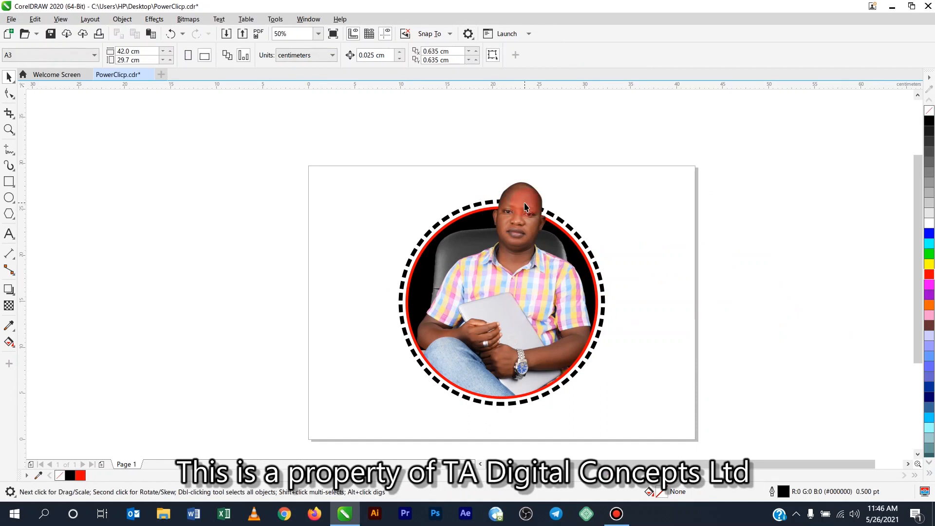
click(484, 236)
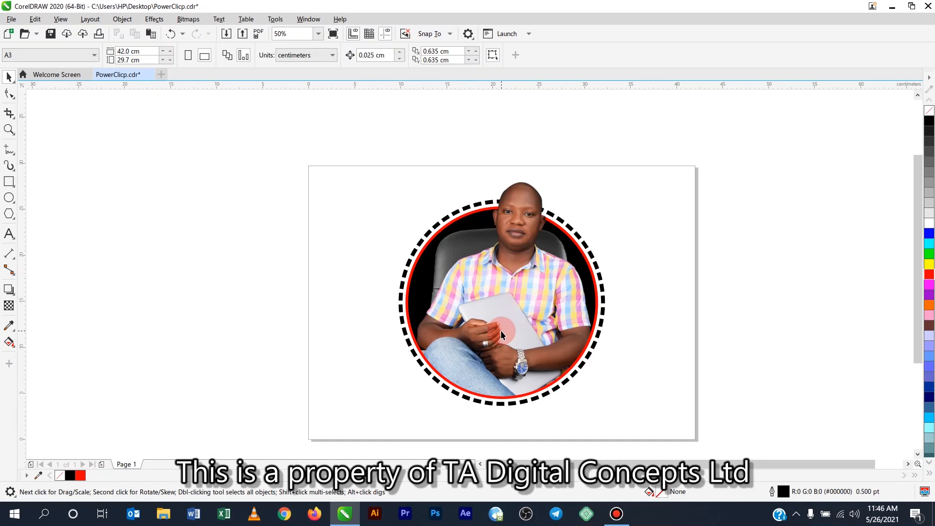
Step: Move the three portrait objects off the page to its left and scale them down to about 19.2 by 20.2 cm
drag(347, 155, 576, 376)
drag(507, 259, 226, 271)
click(224, 411)
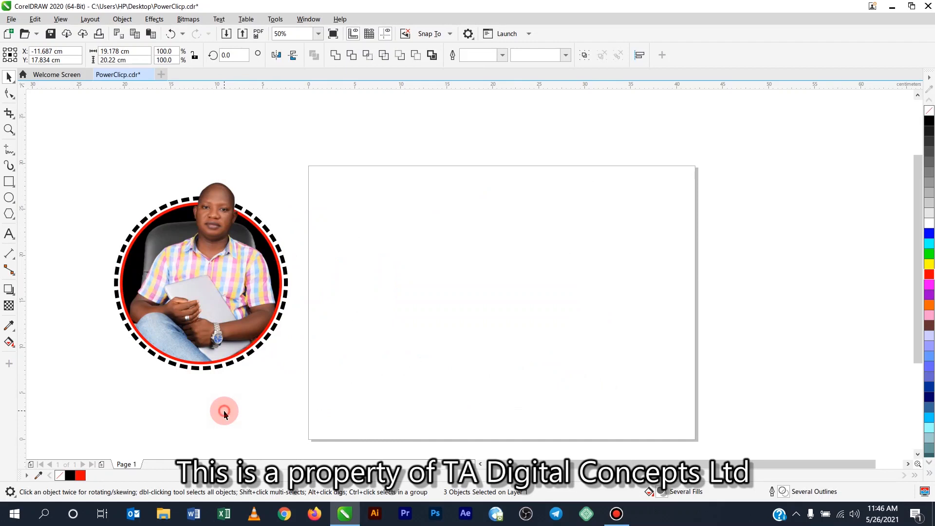
Step: Copy the full seated-man photo from inside the circle's PowerClip, paste it outside the clip and move the copy off the page's right side
click(188, 354)
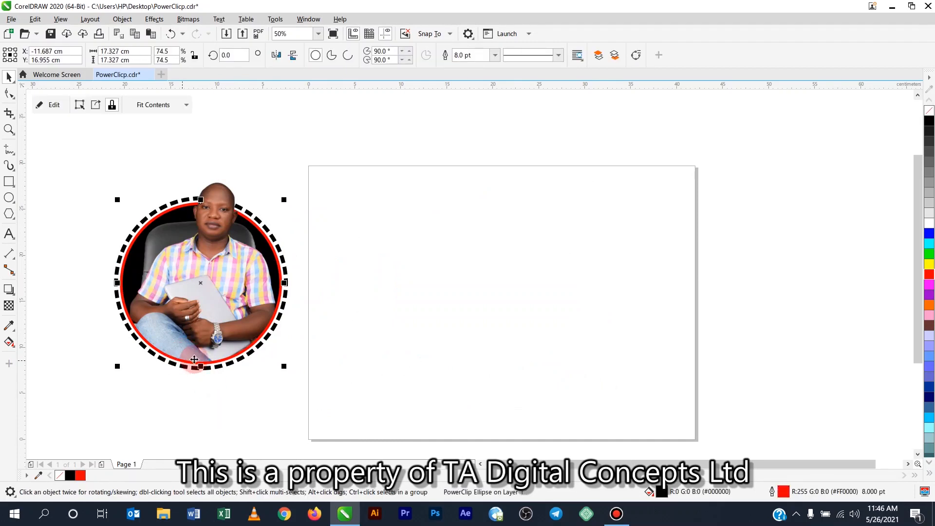
click(52, 104)
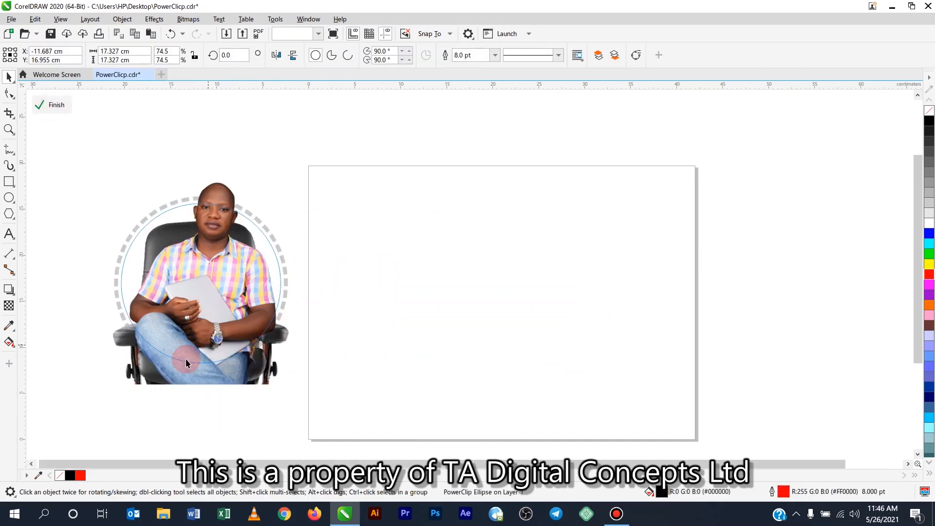
click(174, 373)
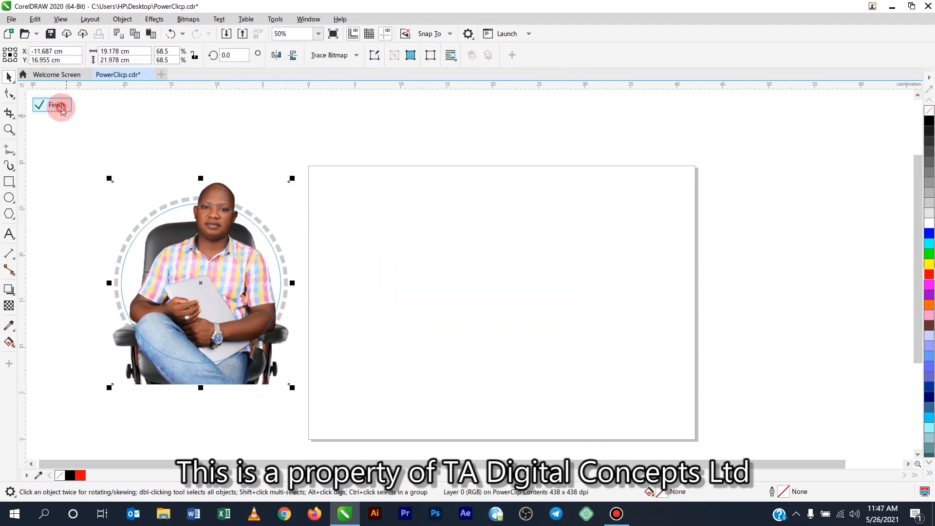
click(56, 105)
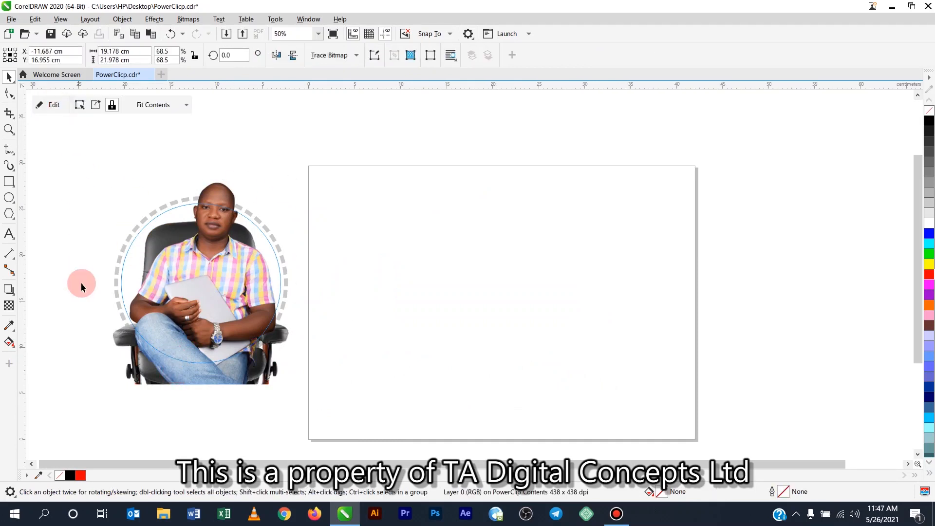
click(183, 395)
key(ctrl+v)
drag(195, 293, 805, 301)
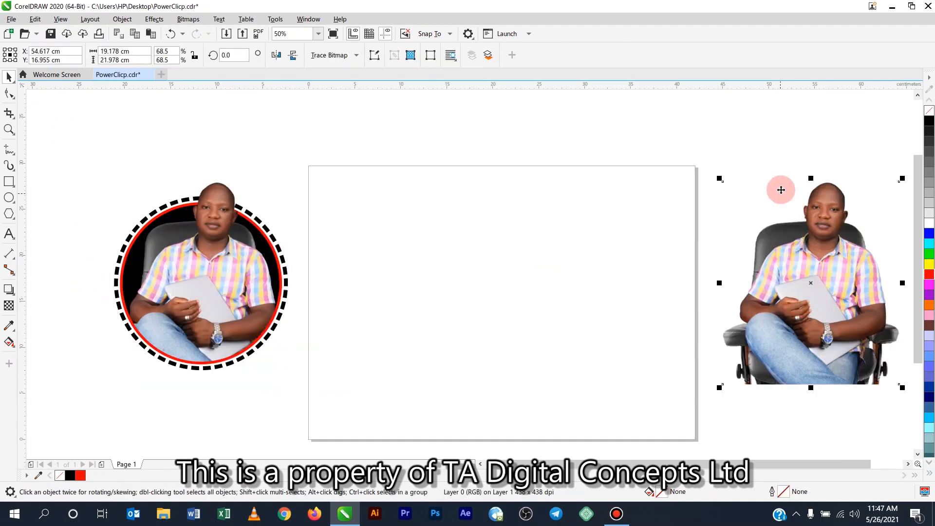
click(780, 159)
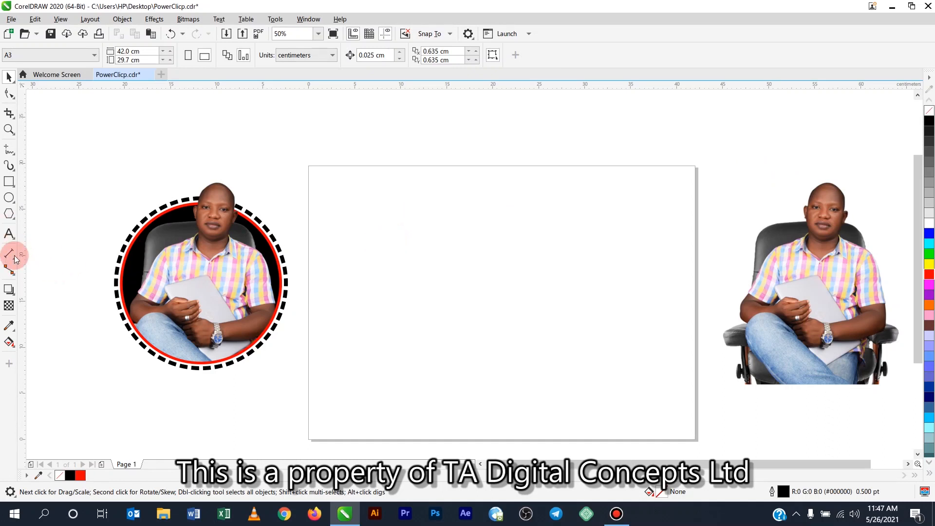
Step: Add the letter J as artistic text, enlarge it to about 7 by 12.8 cm and center it on the page
click(7, 235)
click(420, 282)
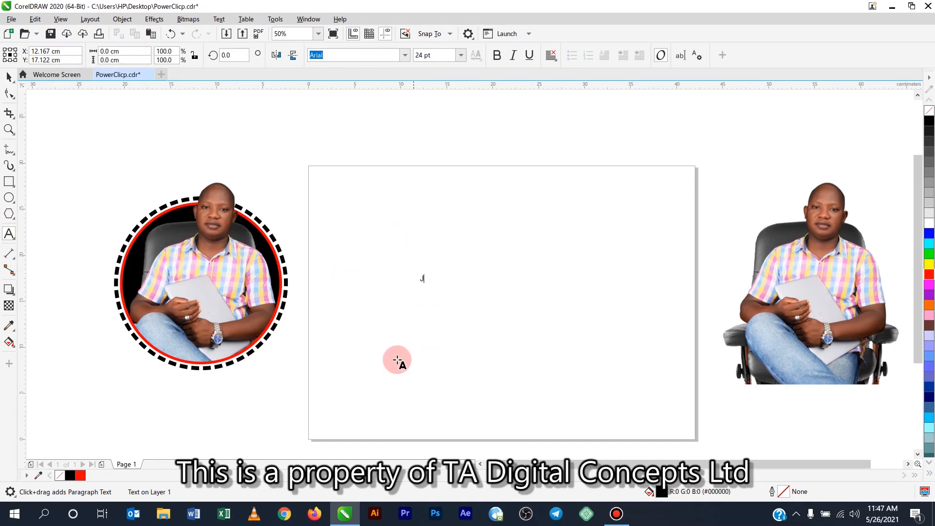
click(7, 77)
drag(429, 291, 560, 399)
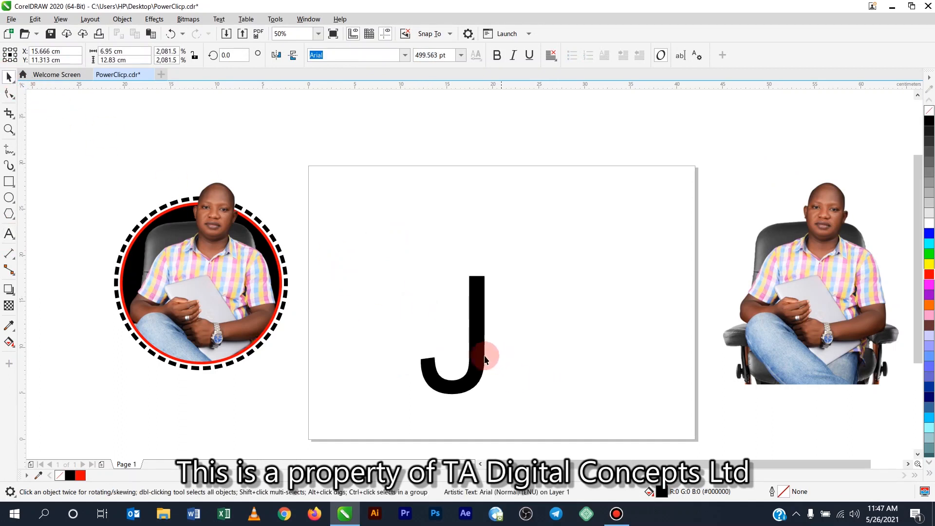
drag(476, 318, 491, 304)
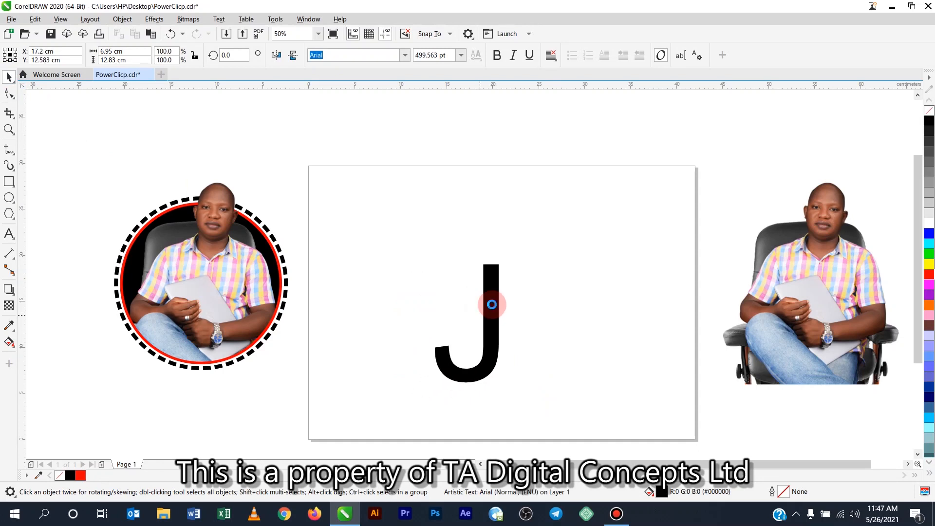
key(p)
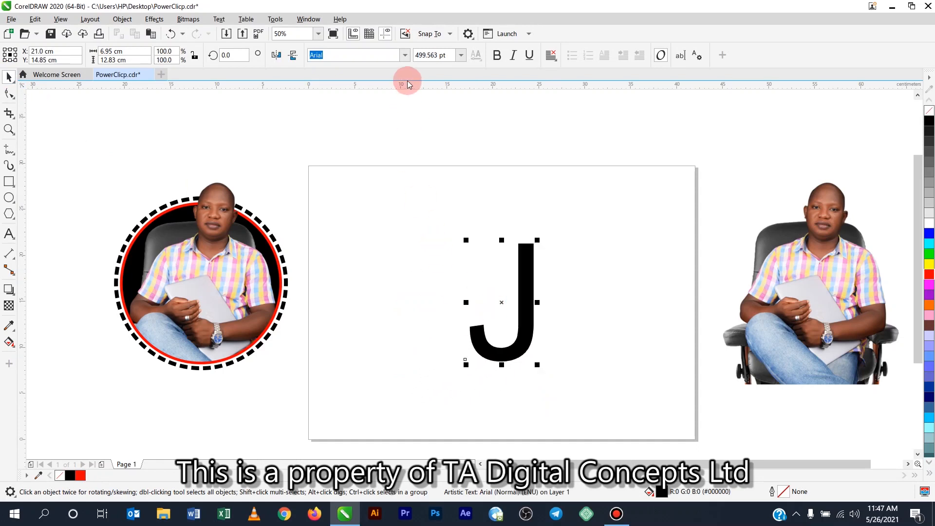
Step: Change the letter J to Montserrat Black, enlarge it to about 13.4 by 17.6 cm and place it horizontally centered, slightly below the page center
click(402, 59)
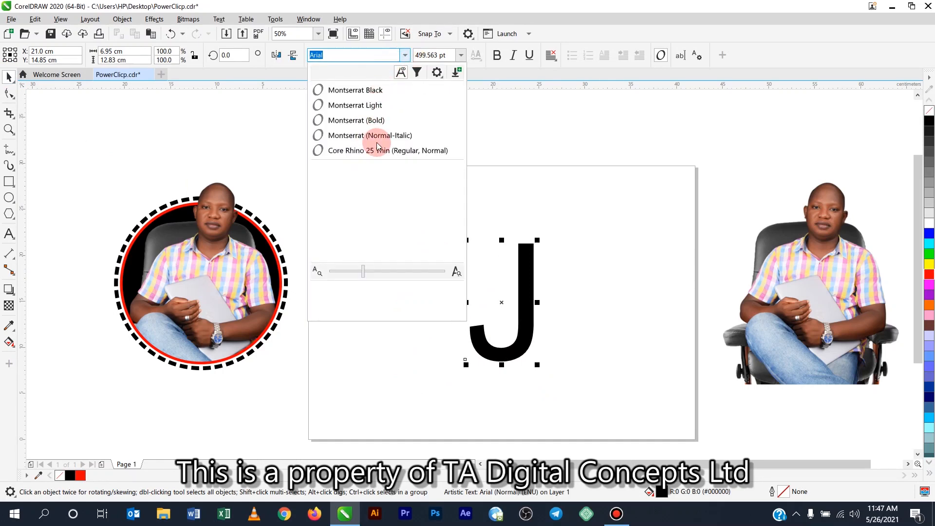
click(376, 94)
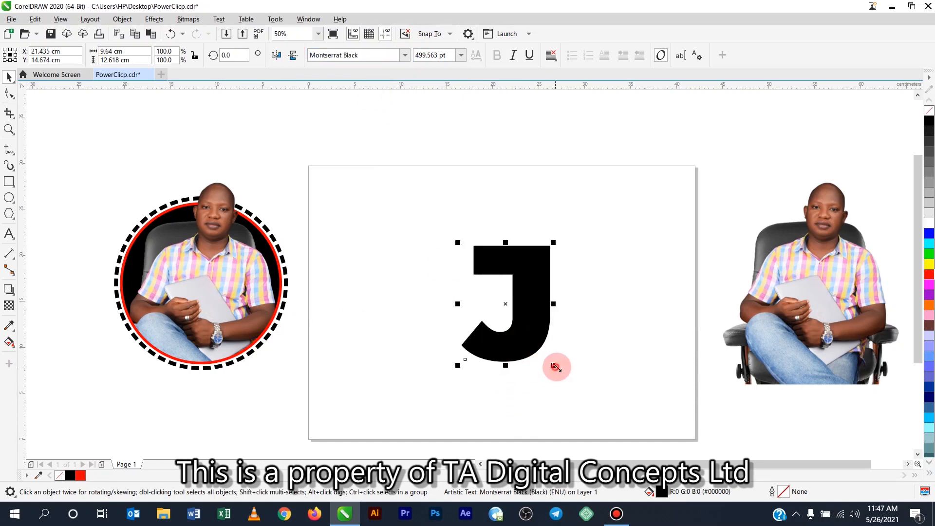
drag(553, 365, 595, 413)
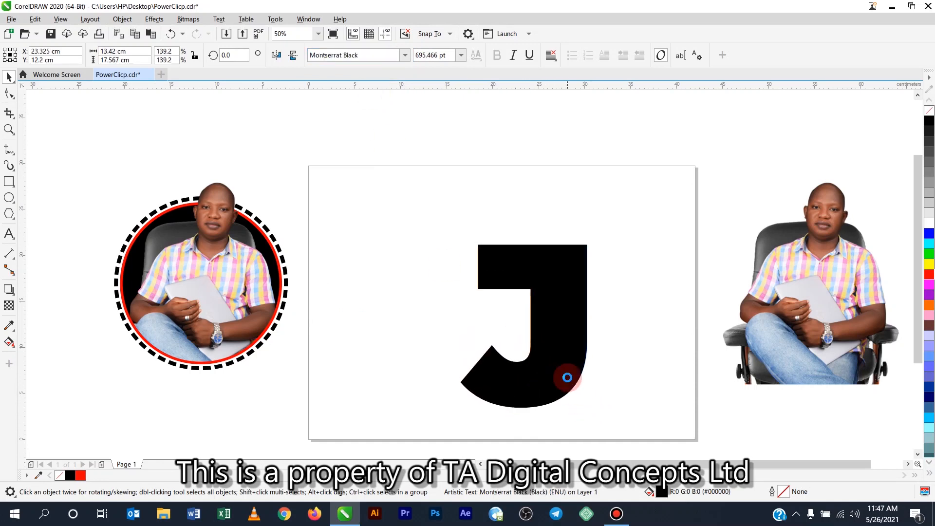
key(p)
drag(547, 309, 546, 340)
click(618, 288)
Step: Move the full photo beside the letter J and PowerClip it inside the letter
drag(805, 264, 673, 311)
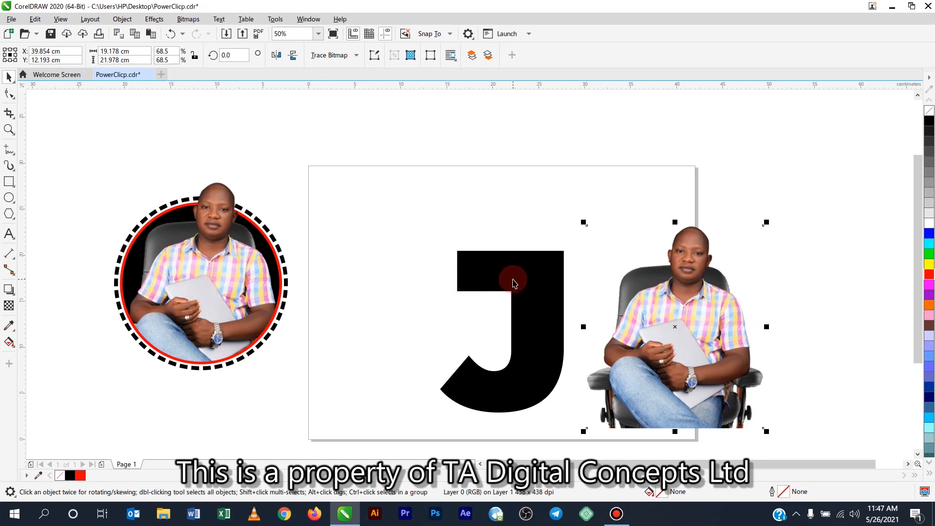
click(513, 280)
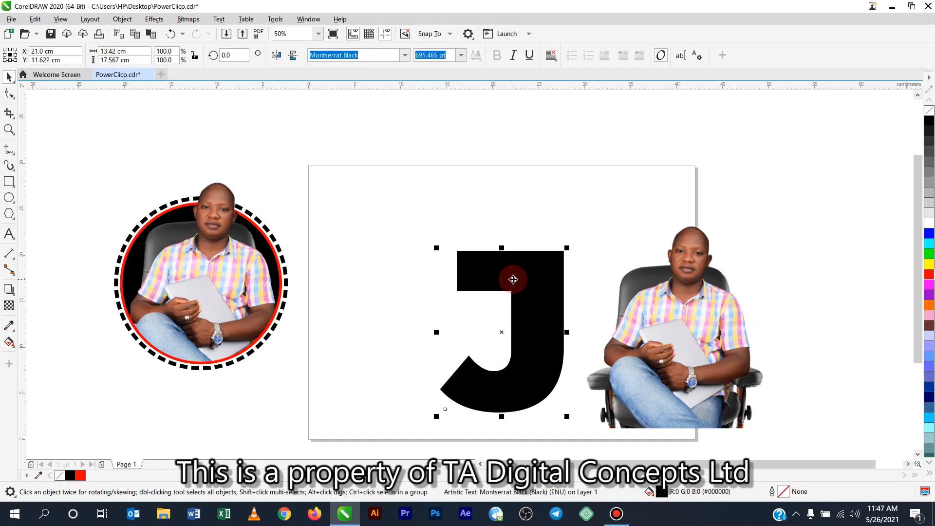
click(451, 217)
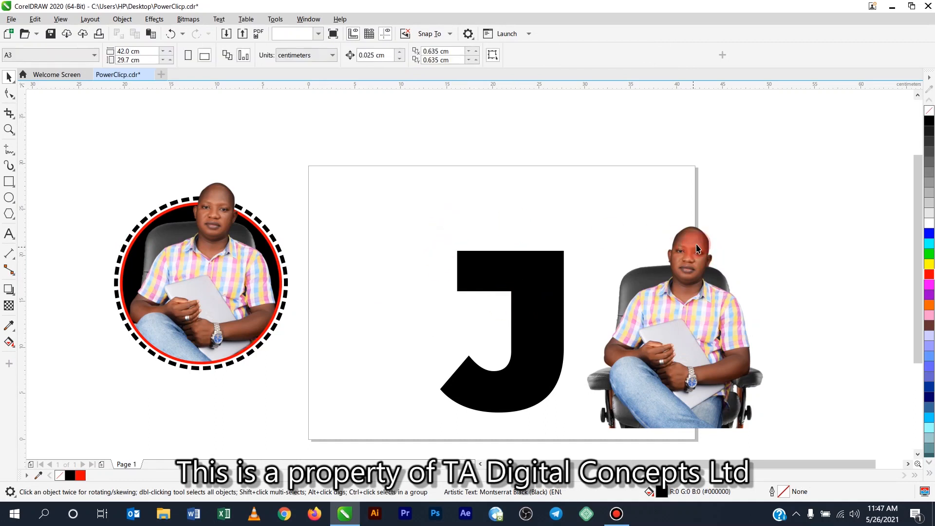
click(698, 248)
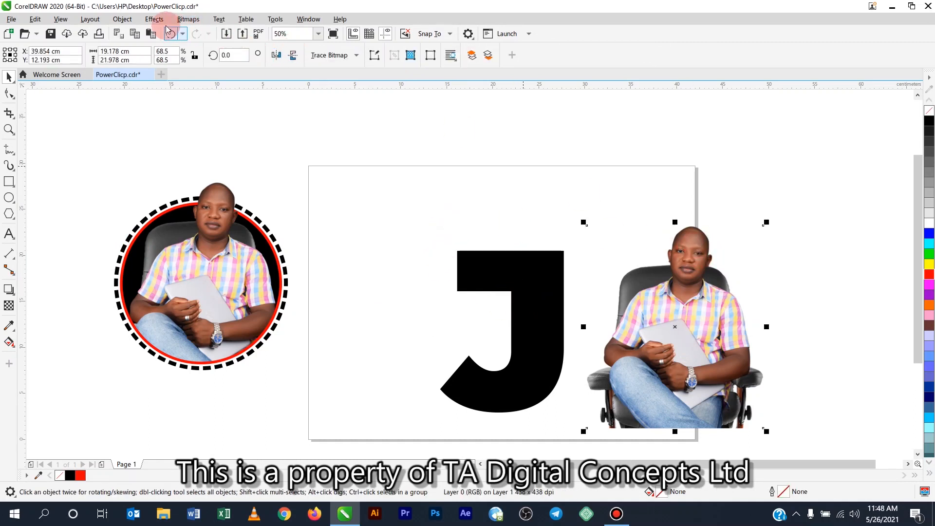
click(124, 20)
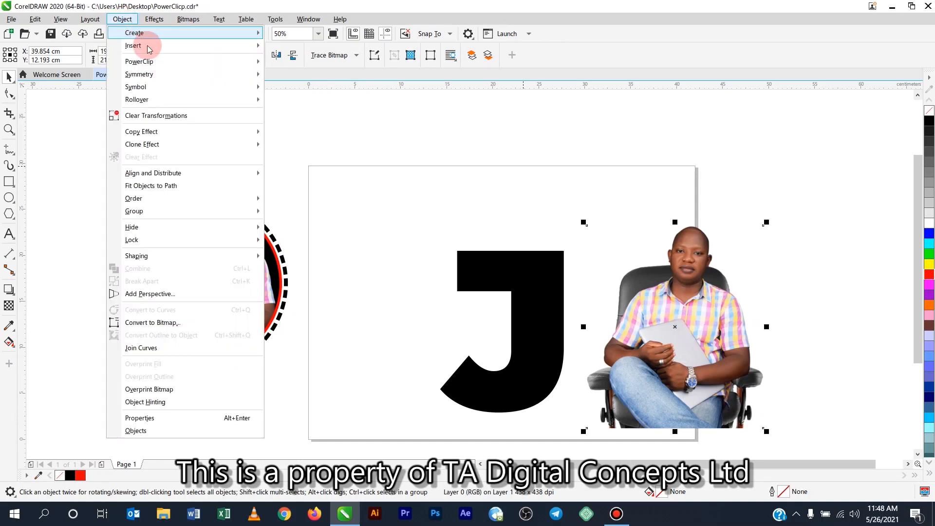
mouse_move(155, 65)
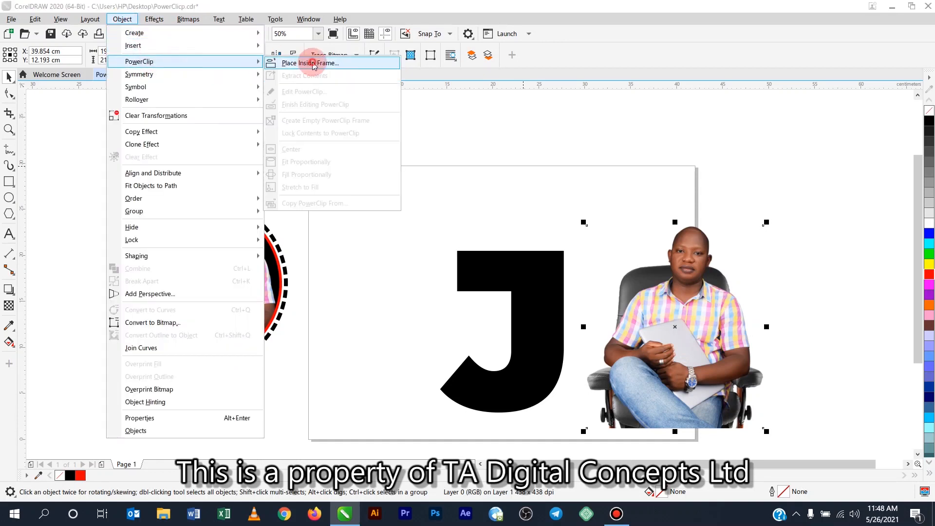
click(312, 63)
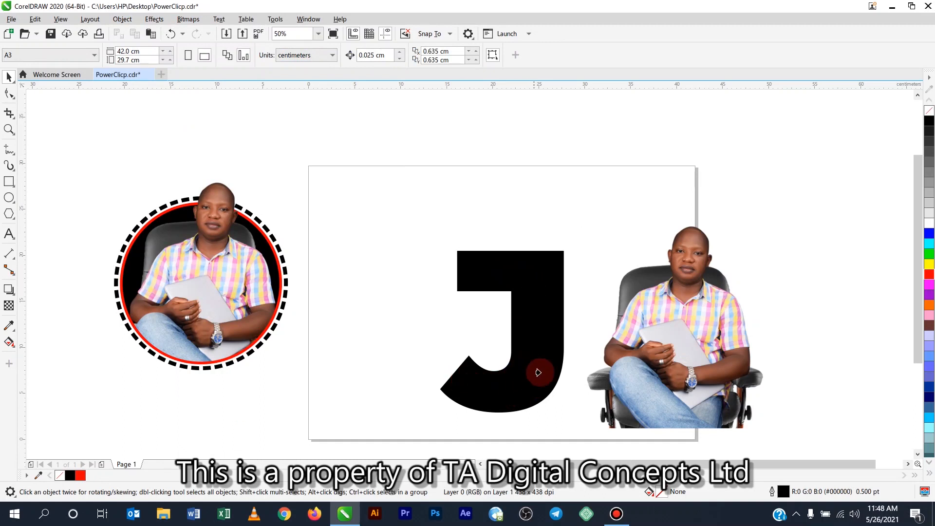
click(537, 316)
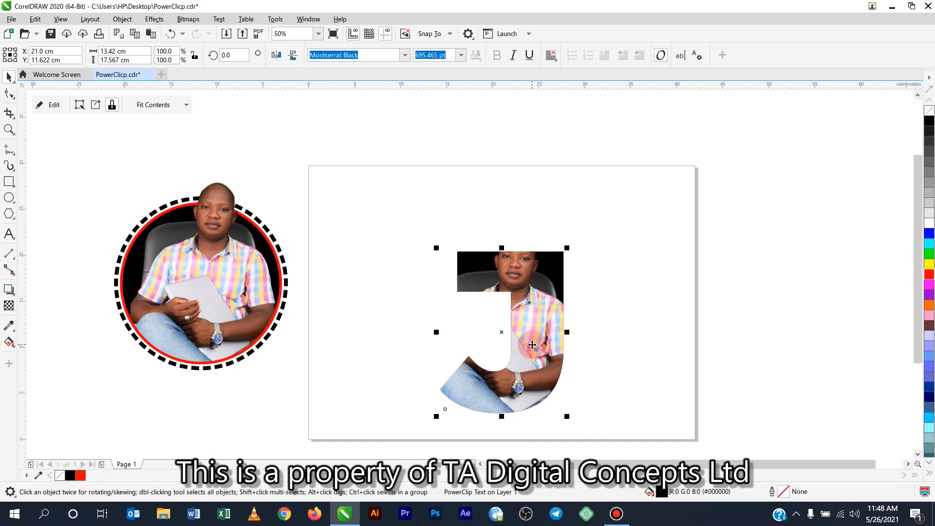
Step: Edit the letter's PowerClip contents and raise the photo to about Y 13.6 cm, so the letter's top edge crosses the face
click(53, 105)
scroll(533, 239, down, 1)
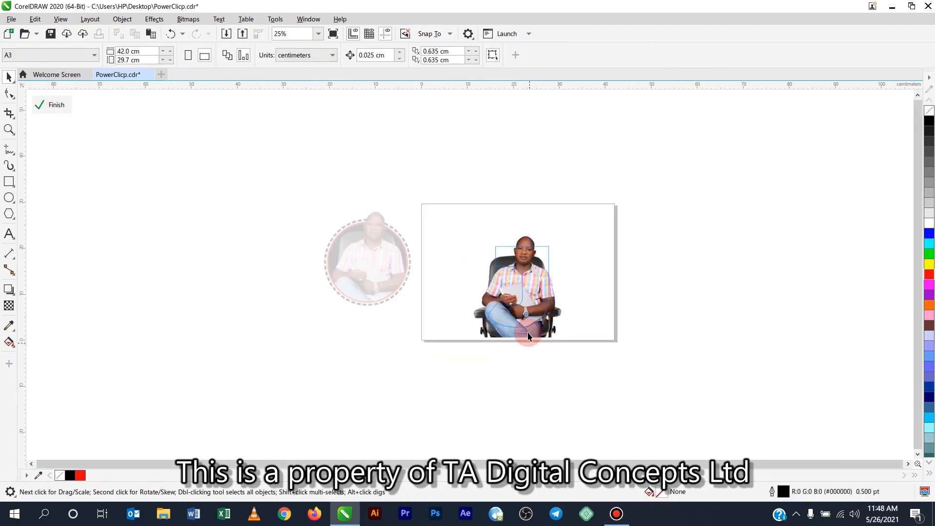
scroll(530, 329, up, 1)
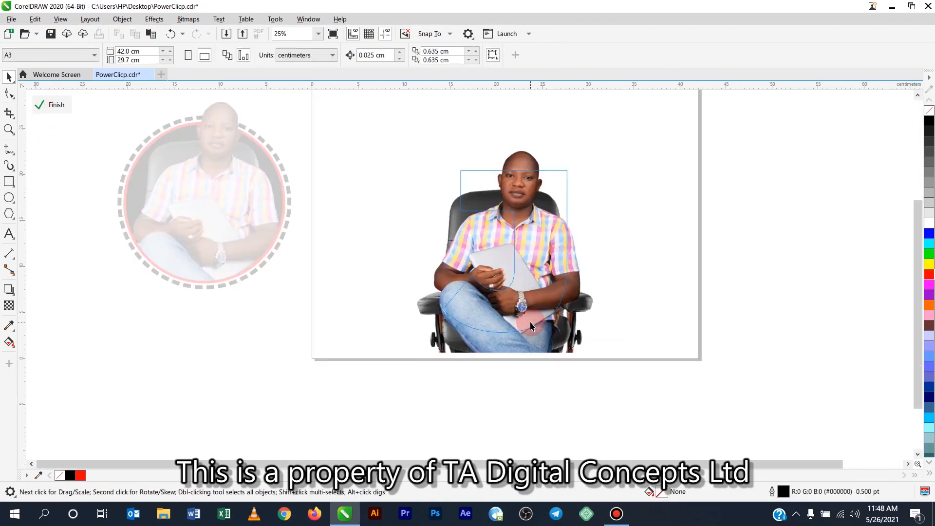
click(558, 340)
drag(566, 328, 568, 326)
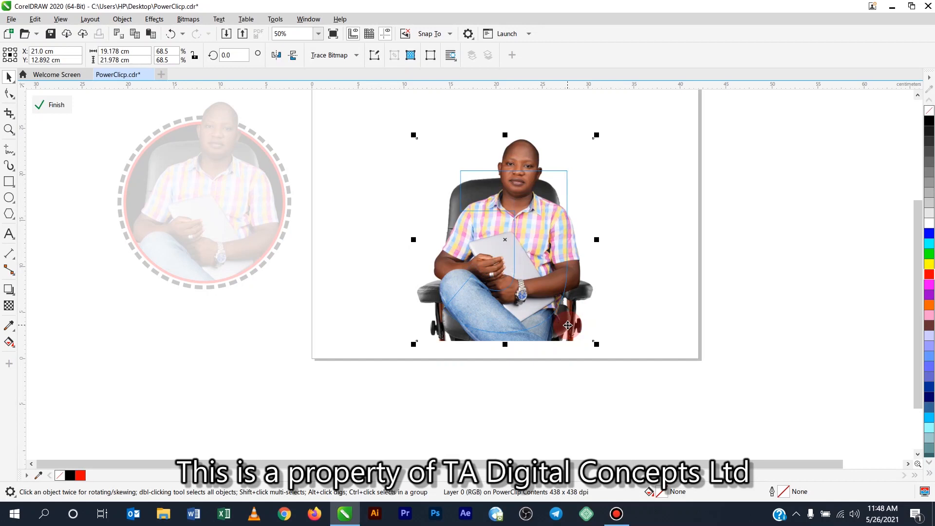
drag(568, 326, 570, 319)
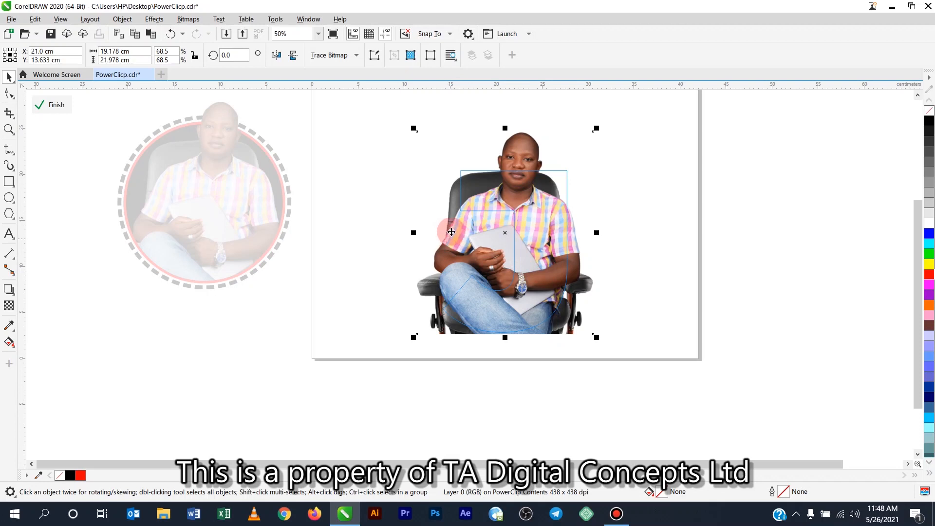
click(54, 108)
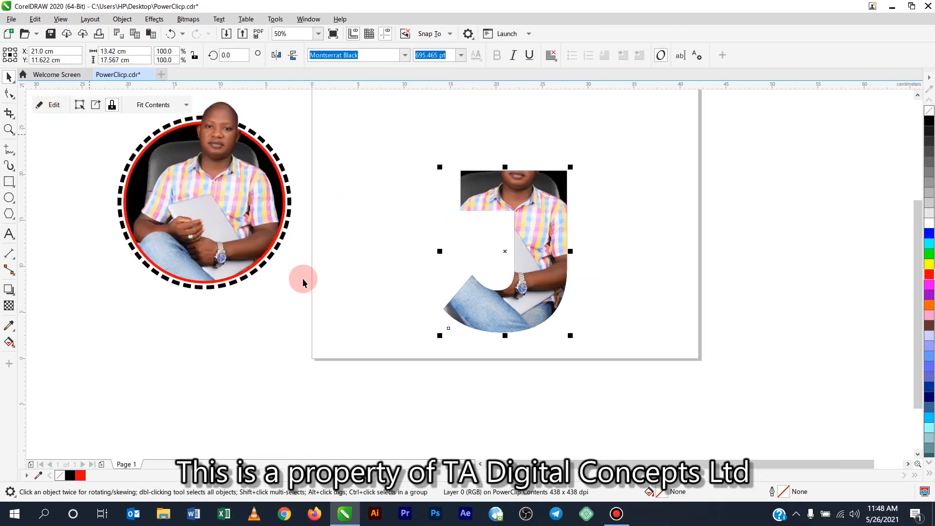
Step: Paste an unclipped copy of the photo on top of the letter J, aligned with the clipped photo
click(632, 266)
click(542, 175)
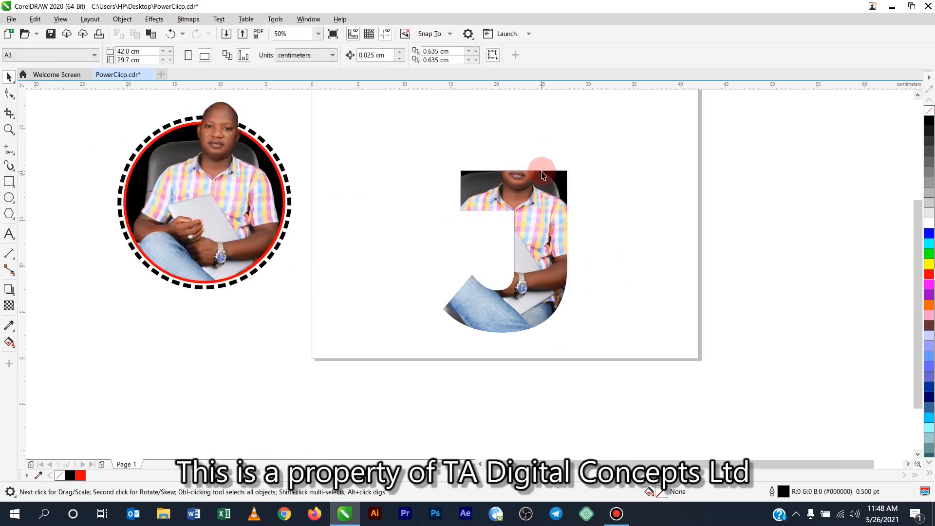
scroll(539, 178, up, 2)
scroll(526, 215, down, 2)
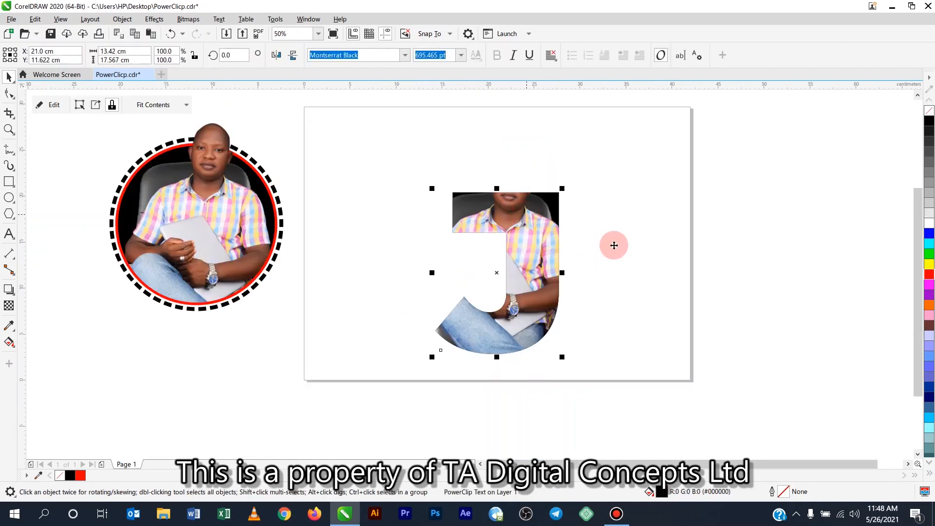
click(639, 255)
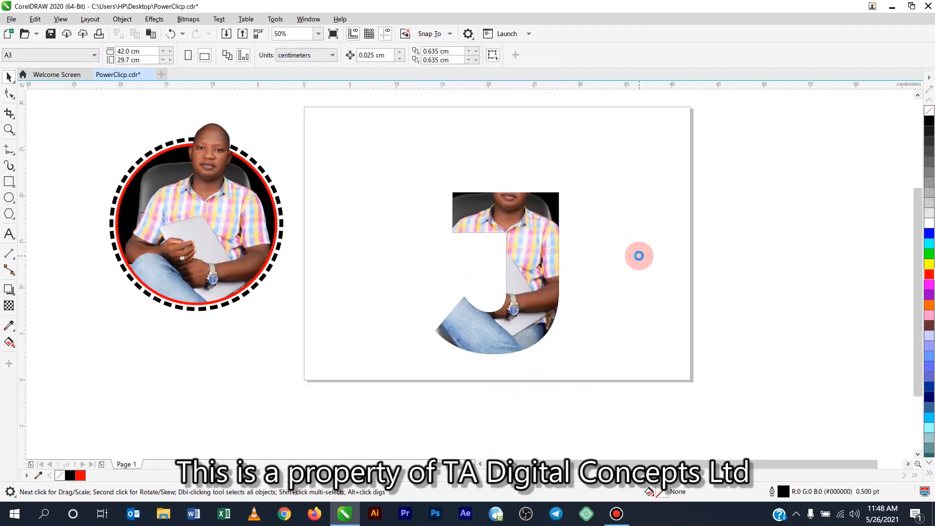
key(ctrl+z)
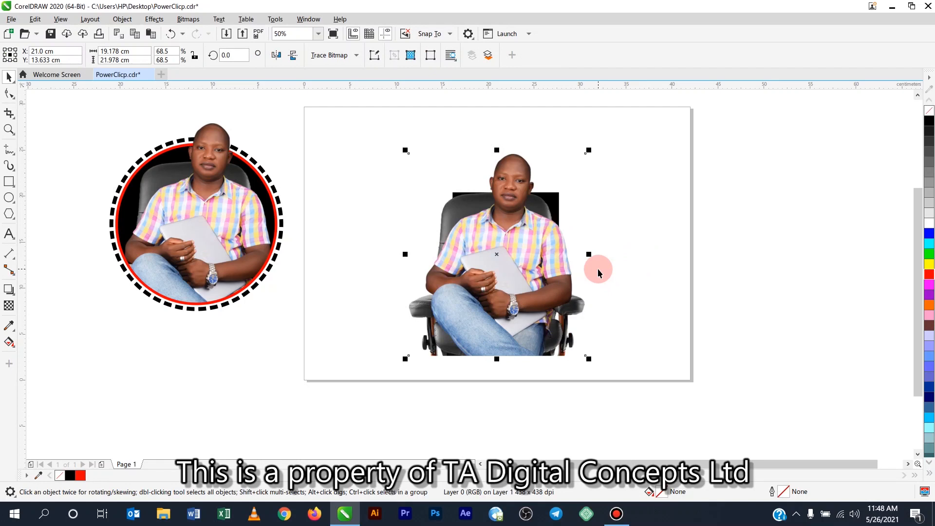
Step: With the Shape tool, add a node on the copy's left edge and pull it and the lower-left corner inside the letter's outline
click(6, 97)
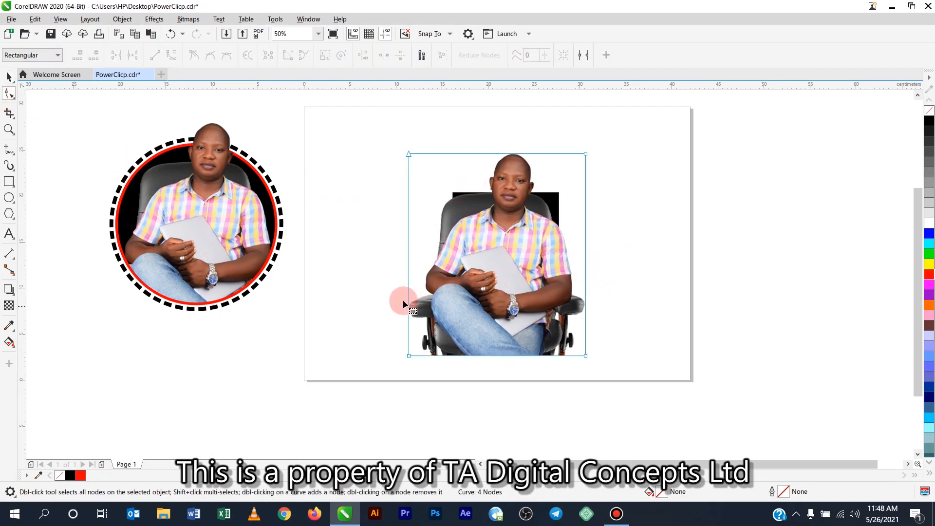
double_click(407, 263)
drag(408, 263, 486, 218)
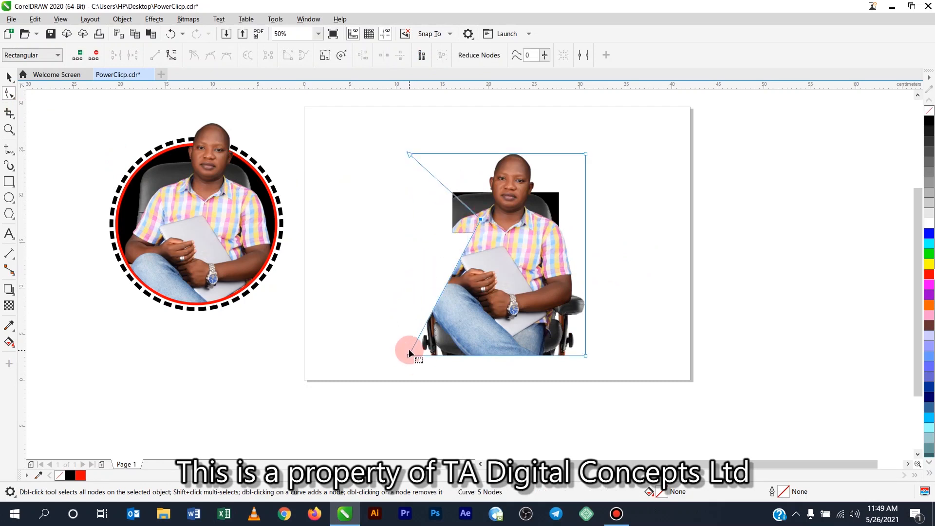
drag(408, 358, 477, 331)
Step: Add three nodes along the photo copy's left edge and pull them and the lower-right corner inside the letter J's outline
double_click(481, 273)
drag(481, 273, 529, 281)
double_click(504, 248)
drag(504, 249, 521, 231)
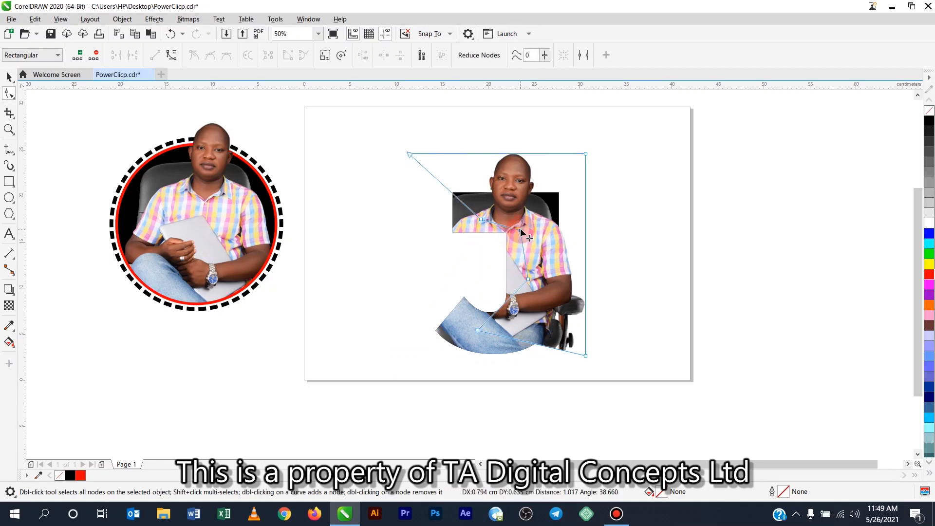
double_click(506, 304)
drag(506, 304, 516, 320)
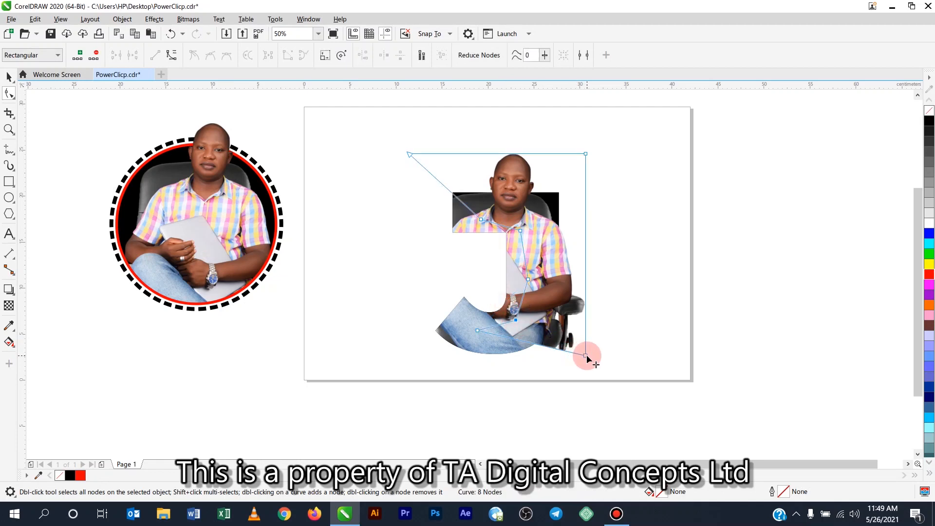
drag(578, 353, 529, 335)
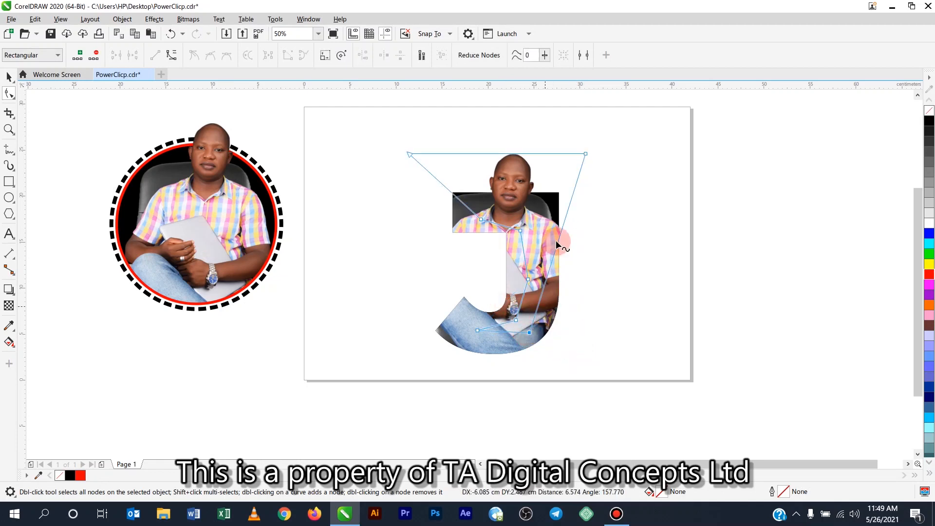
Step: Add nodes on the copy's right and top edges, then pull them and both upper corners in around the head, within the letter at shoulder level
click(565, 216)
double_click(566, 217)
drag(566, 216, 548, 219)
double_click(530, 154)
drag(585, 154, 552, 207)
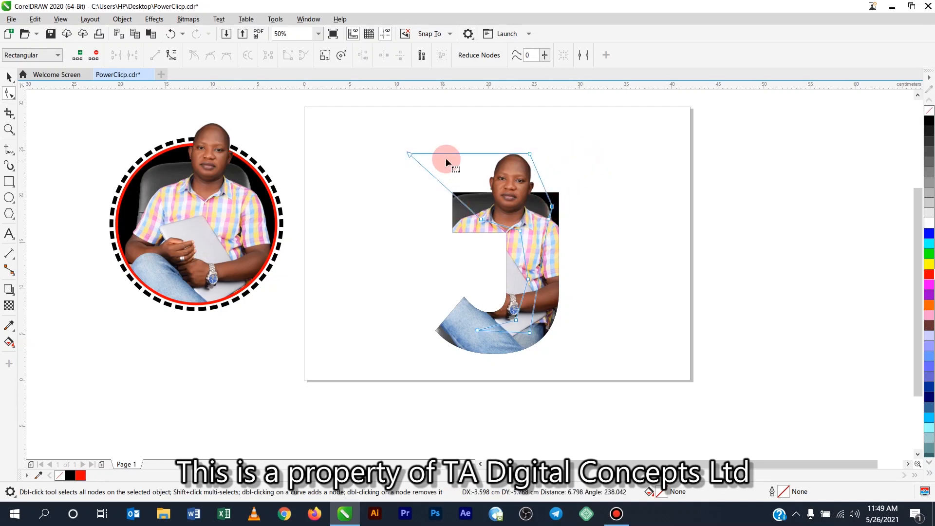
double_click(488, 154)
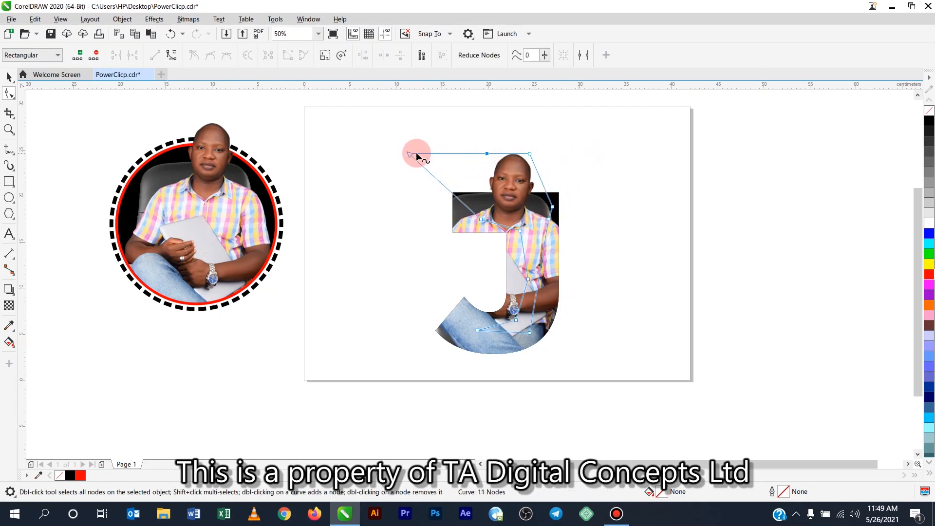
drag(413, 155, 479, 204)
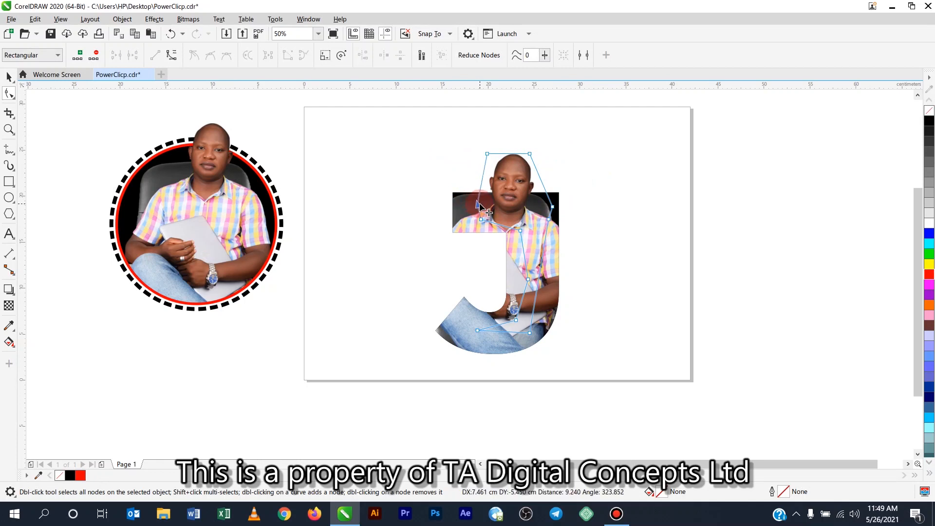
click(8, 77)
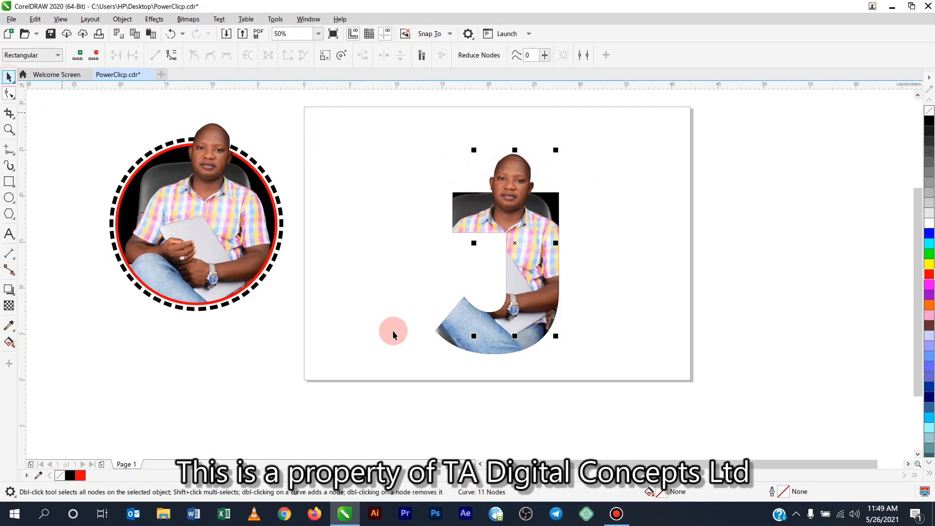
click(773, 288)
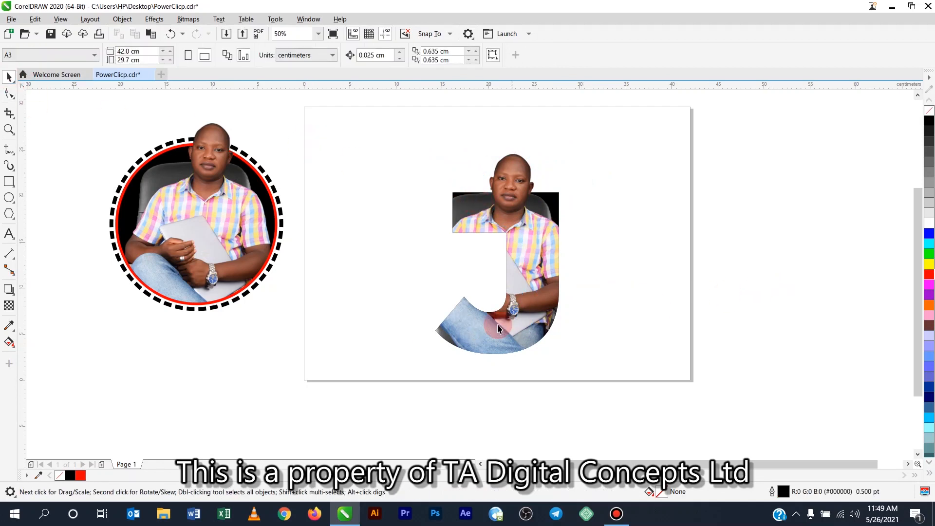
Step: Move the finished letter J artwork off the page below the dashed circle, and place a copy of the red-outlined PowerClip circle on the page
click(466, 327)
drag(435, 209, 403, 139)
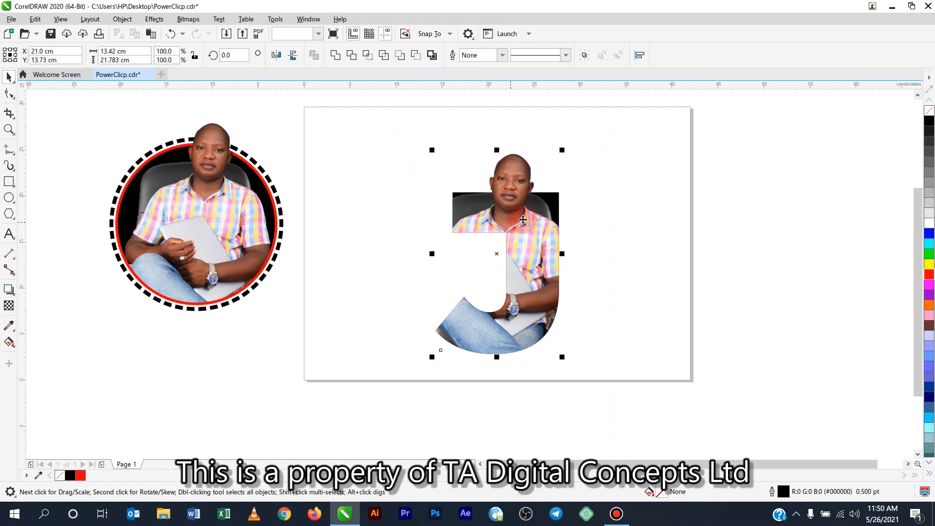
drag(524, 221, 197, 408)
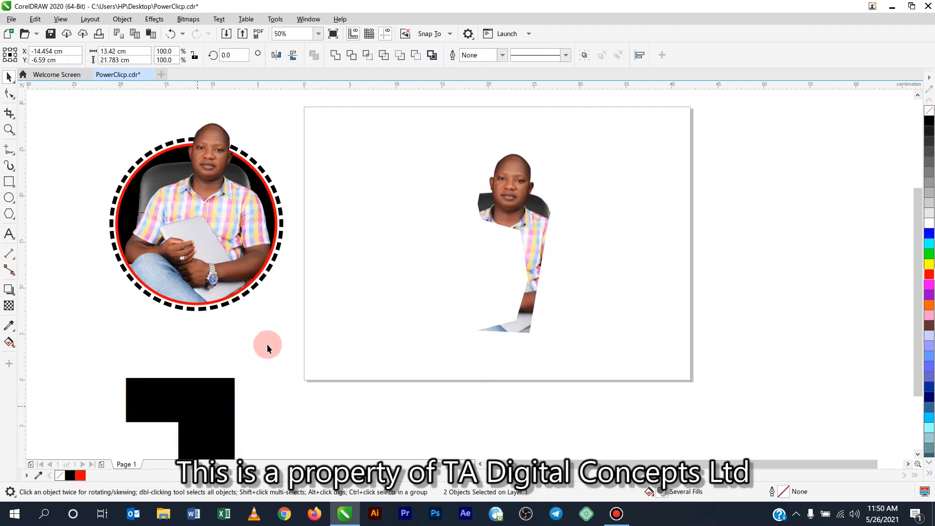
click(176, 315)
drag(257, 307, 473, 308)
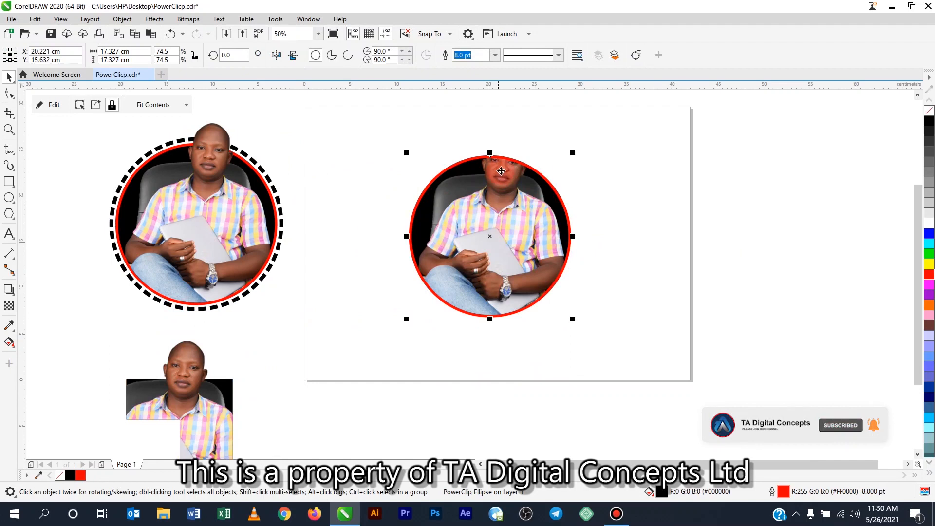
Step: Edit the copied circle's PowerClip contents, scaling the photo to about 51.9% and positioning it at about Y 15.2 cm so the head fits inside
click(50, 106)
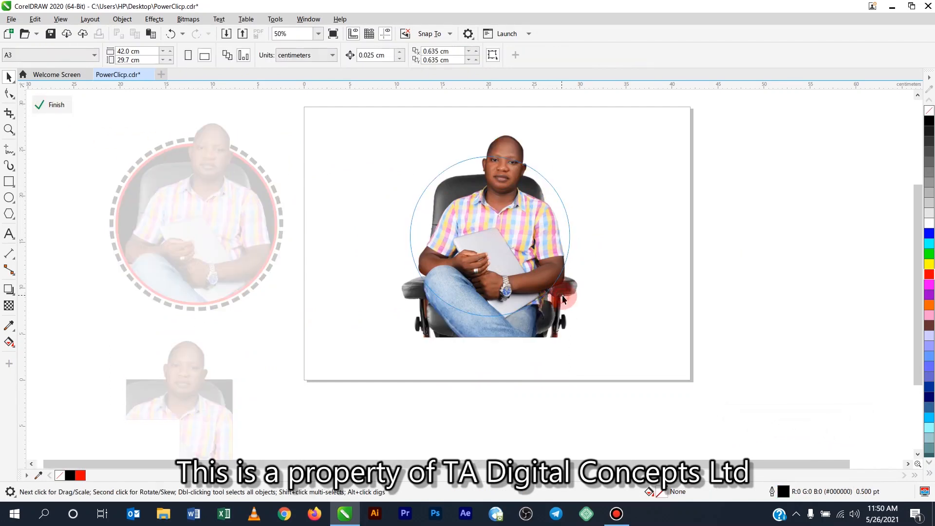
click(565, 294)
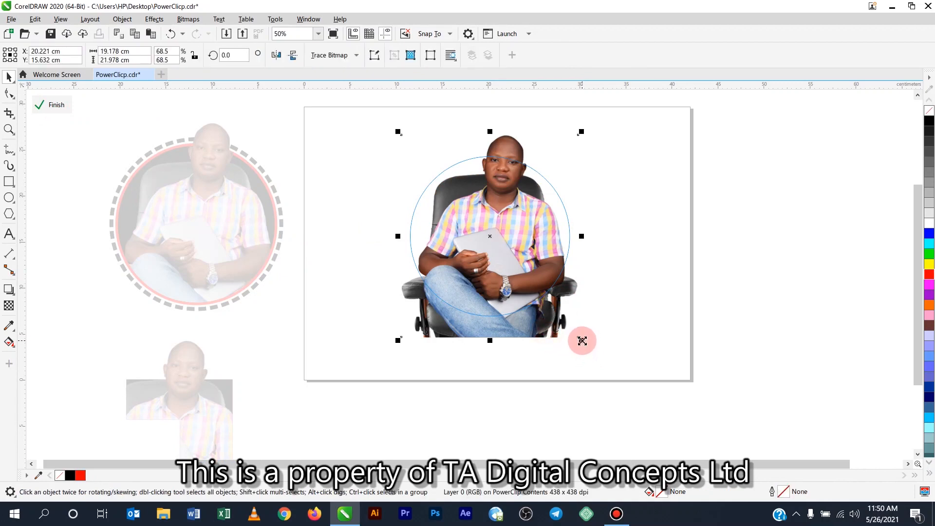
drag(583, 340, 556, 327)
drag(513, 257, 513, 261)
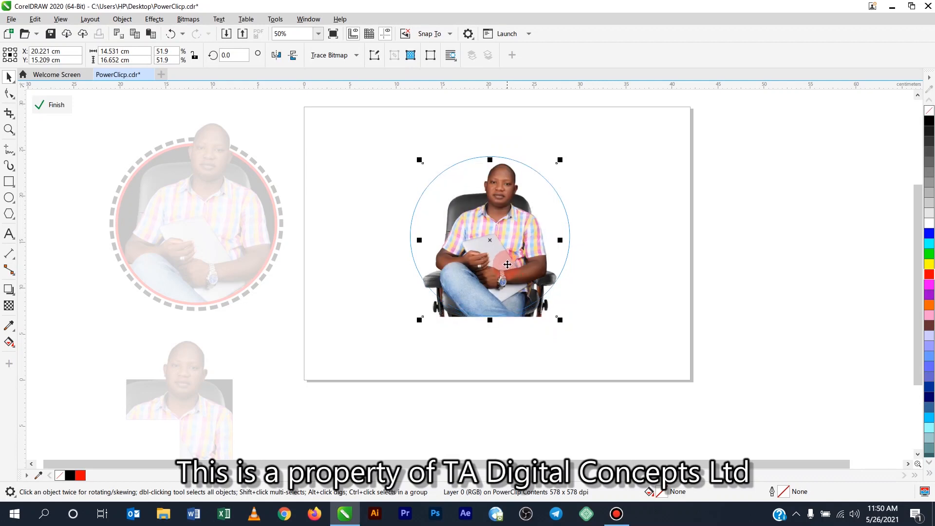
click(56, 109)
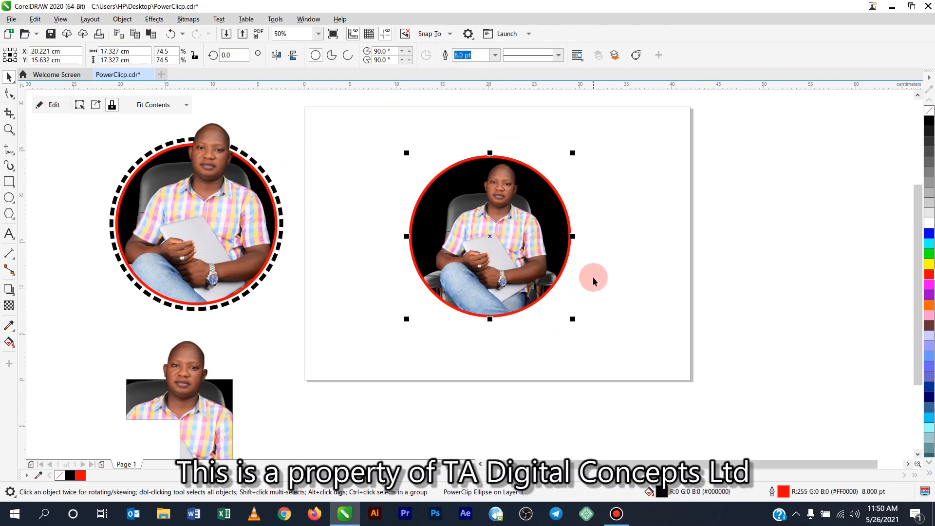
Step: Arrange the artworks in a row, with the letter J right of the plain circle and the dashed-ring circle left of it
drag(474, 279, 474, 279)
scroll(474, 279, down, 2)
drag(226, 301, 393, 442)
drag(327, 370, 582, 262)
click(684, 272)
drag(263, 182, 421, 306)
drag(326, 250, 382, 263)
click(457, 384)
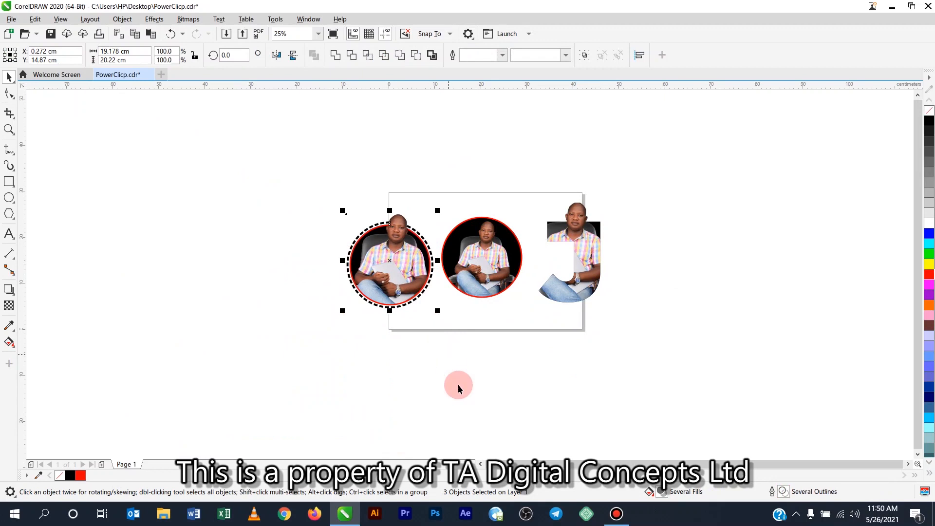
scroll(487, 257, up, 2)
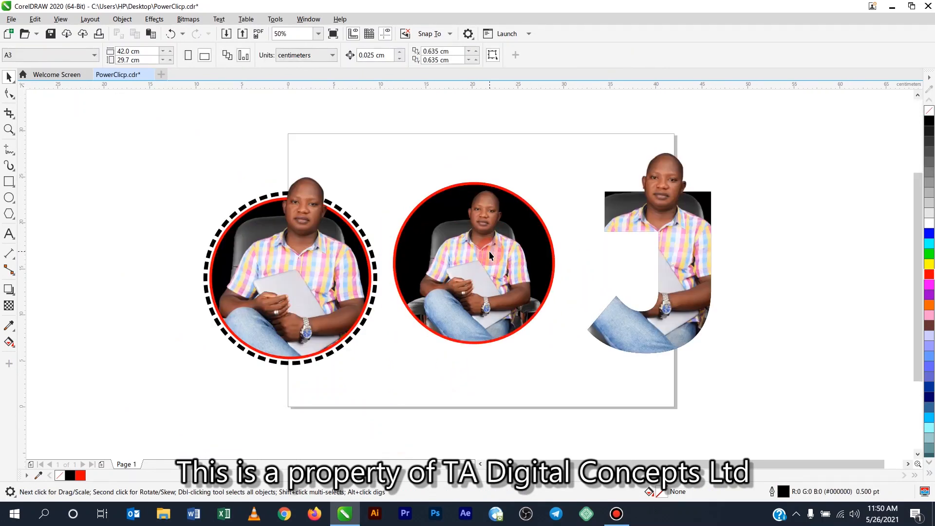